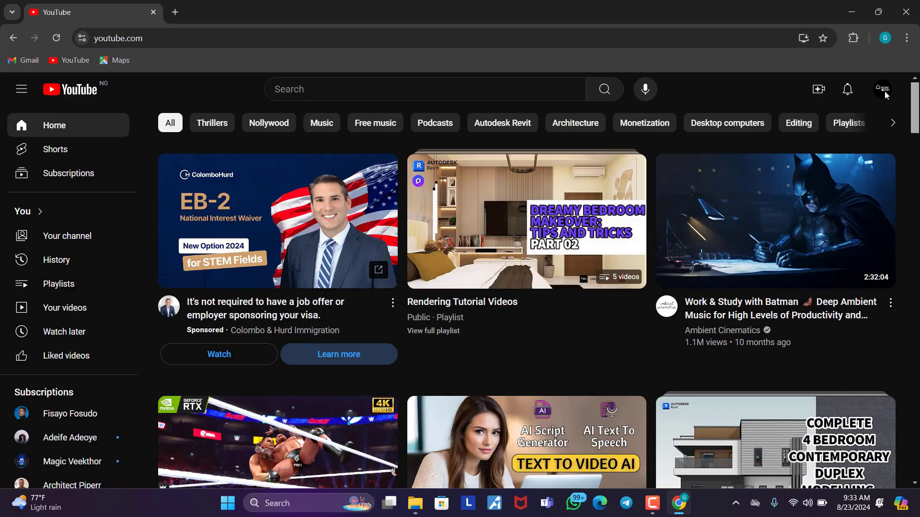
Open the Archi Quests YouTube channel and look through the featured videos and shorts on its home page.
click(884, 91)
click(771, 127)
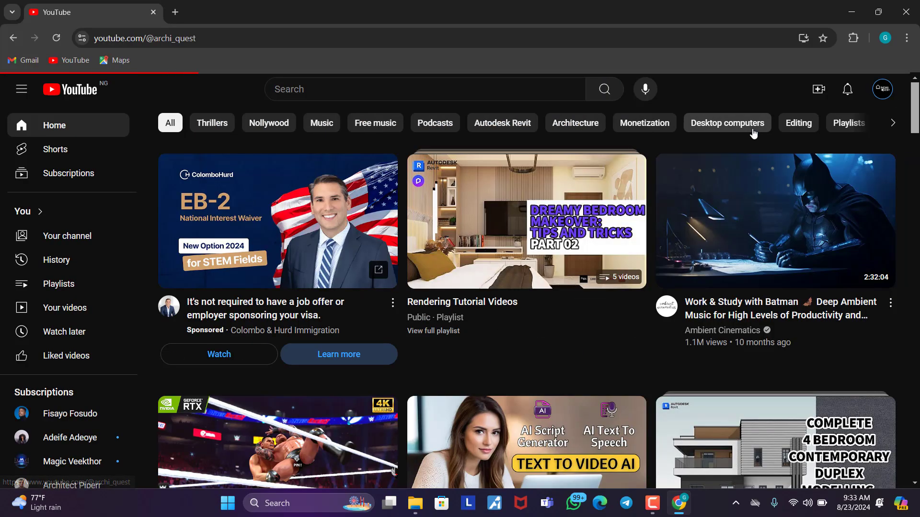
scroll(547, 221, down, 2)
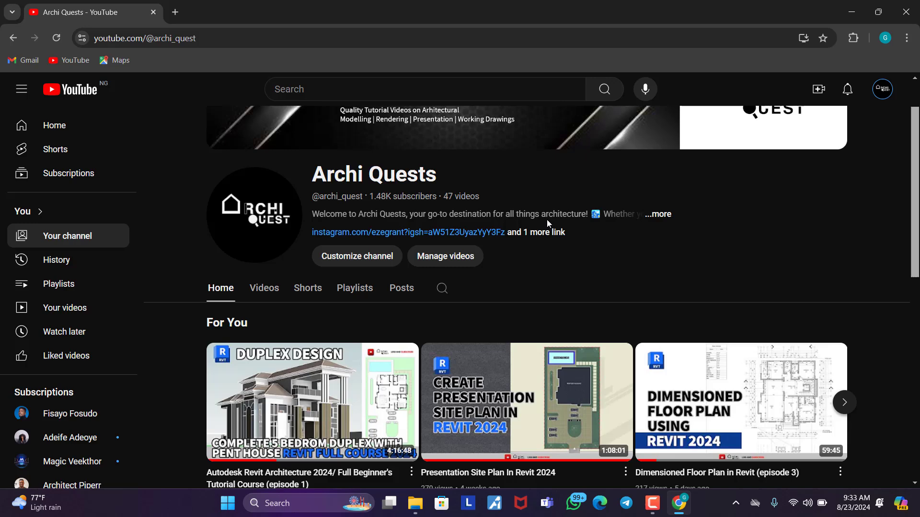
scroll(547, 221, down, 4)
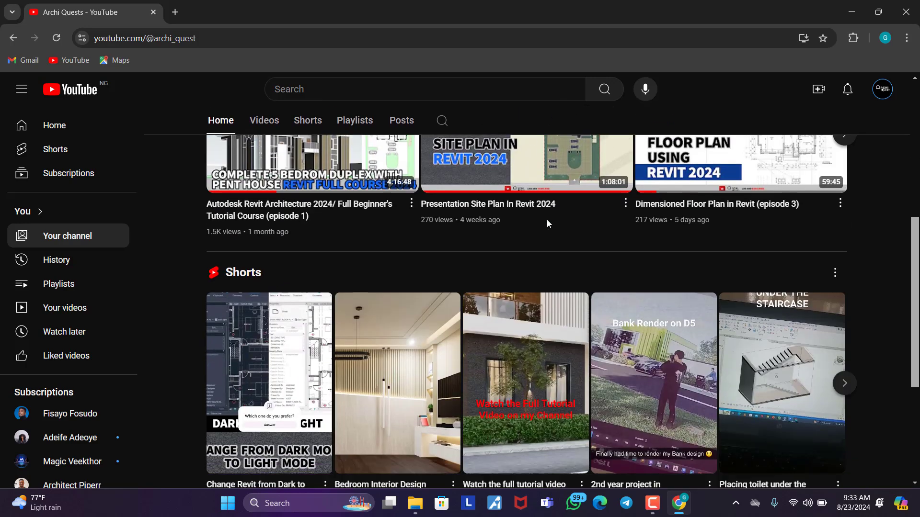
scroll(547, 220, down, 4)
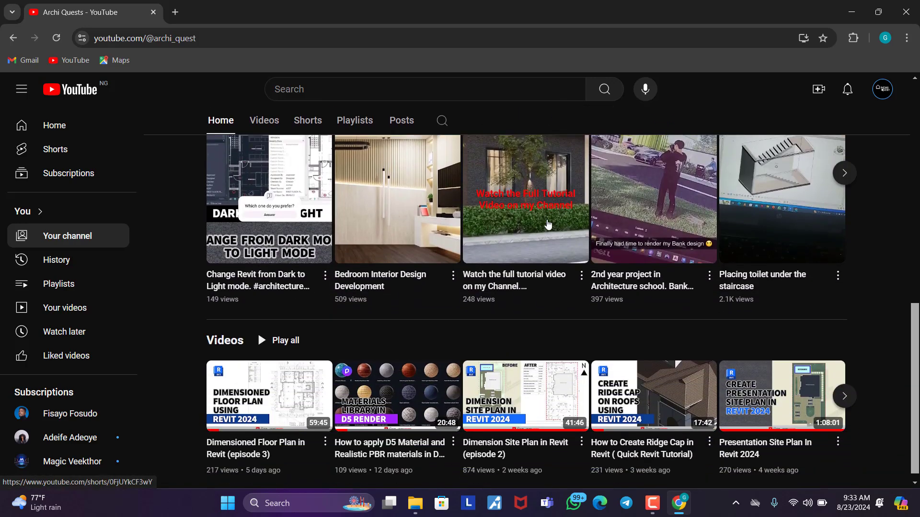
scroll(548, 224, up, 5)
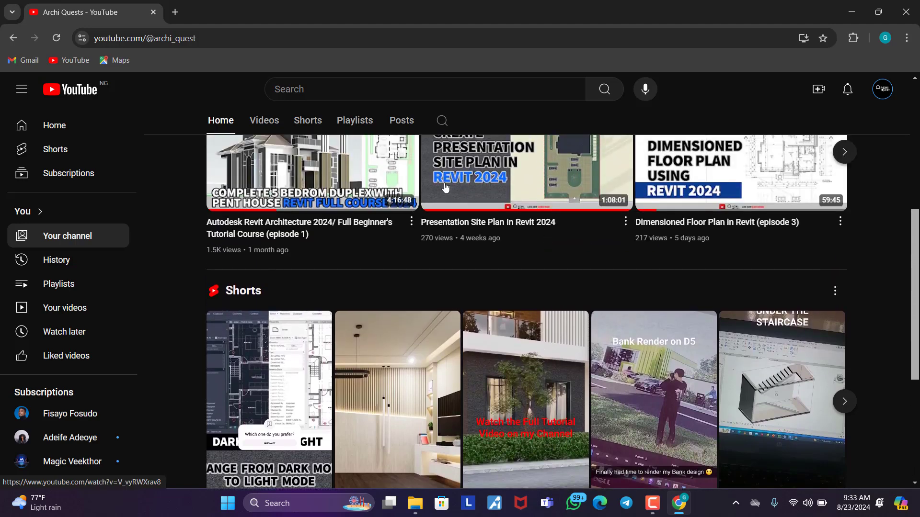
Browse the channel's full list of uploaded videos down to the older tutorials.
click(264, 121)
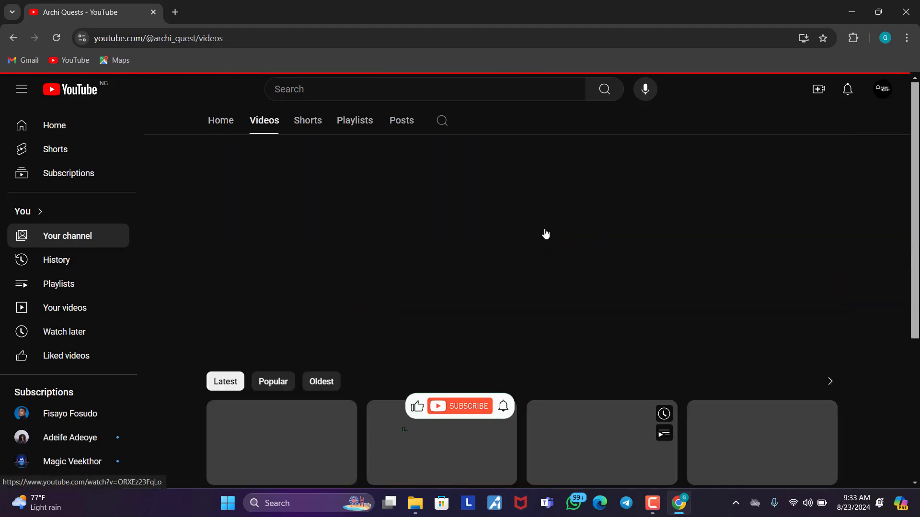
scroll(545, 233, down, 9)
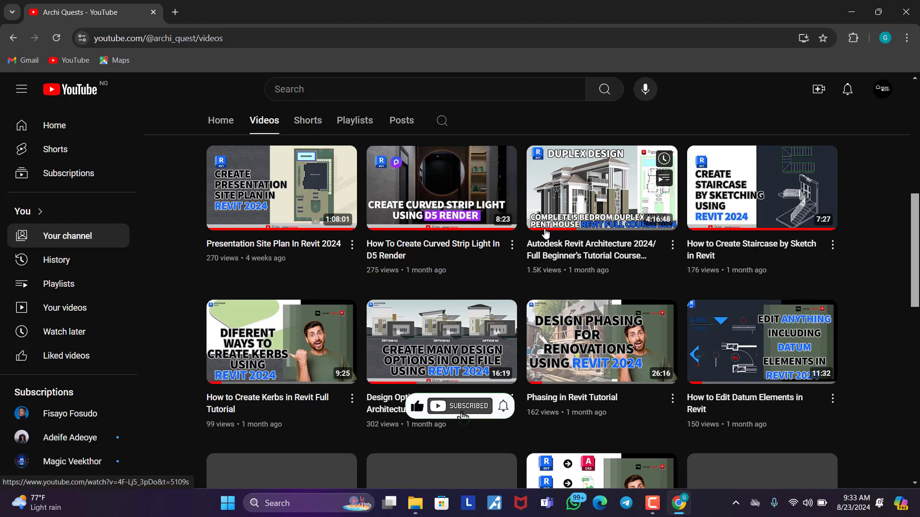
scroll(545, 234, down, 9)
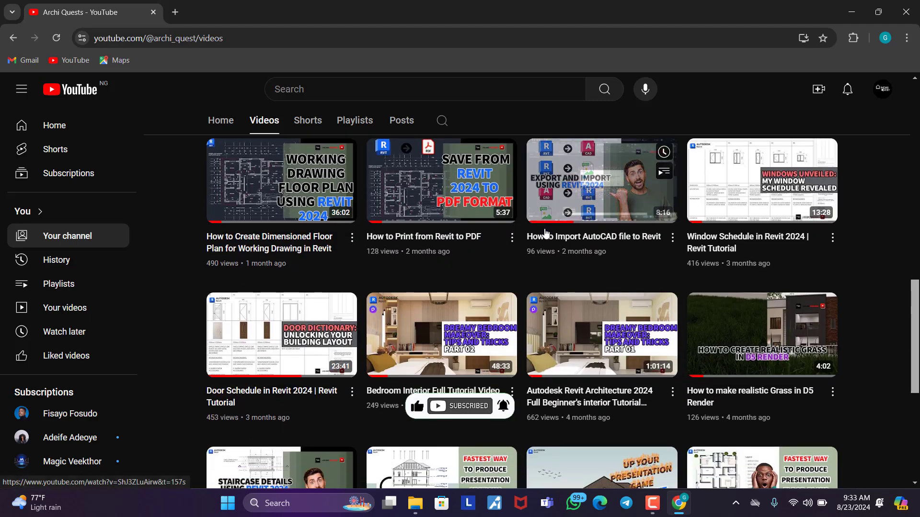
scroll(545, 234, down, 4)
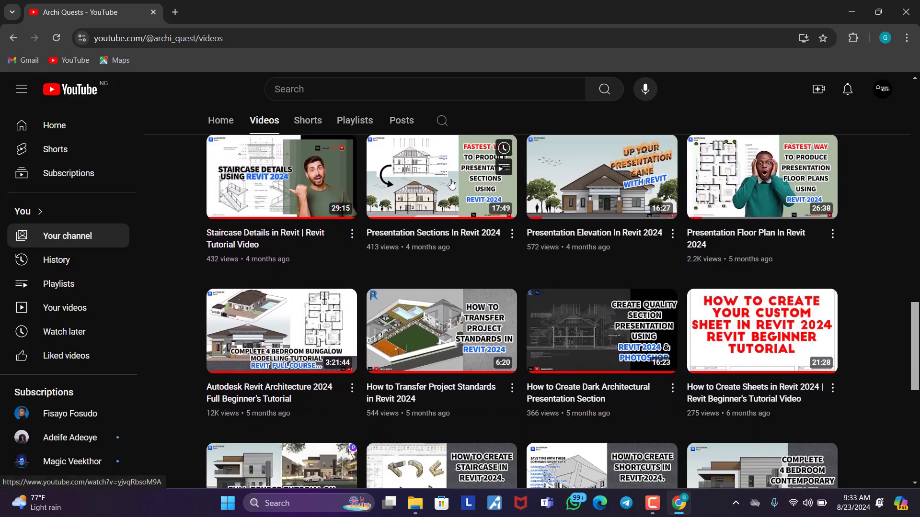
scroll(424, 243, down, 9)
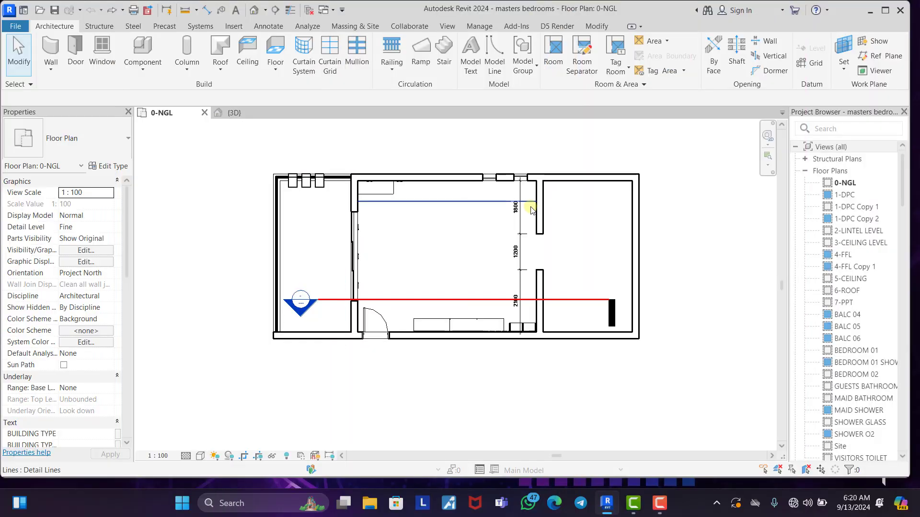
In Revit, identify the short outer end wall farthest from the door in plan and 3D, and delete it.
scroll(517, 208, up, 1)
scroll(517, 209, down, 2)
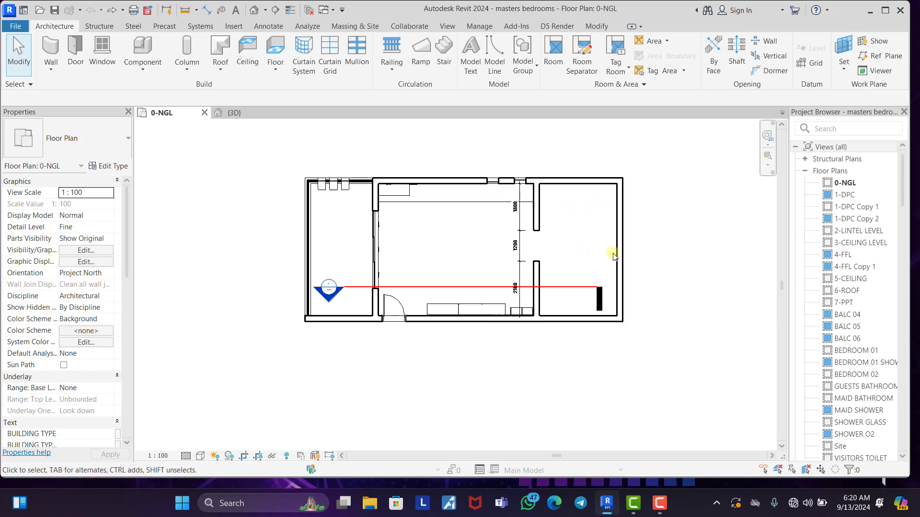
scroll(546, 221, down, 1)
scroll(596, 201, up, 2)
click(591, 166)
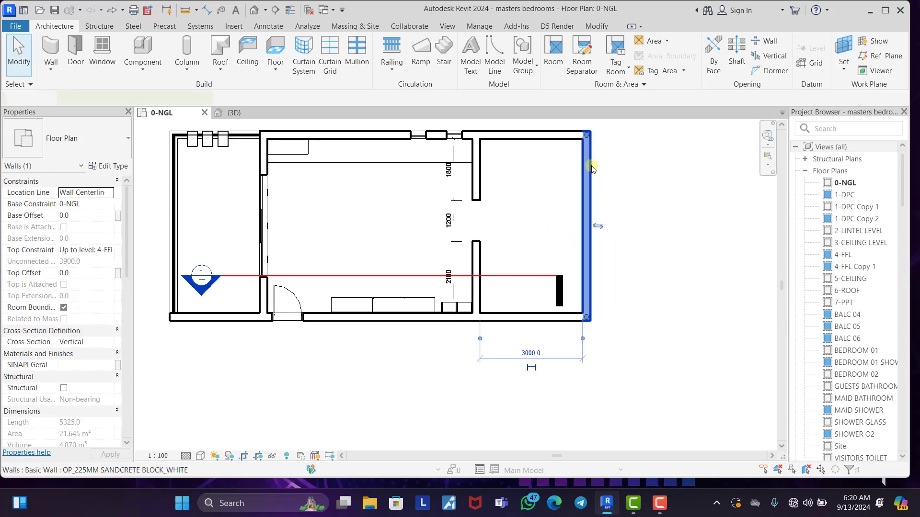
click(618, 189)
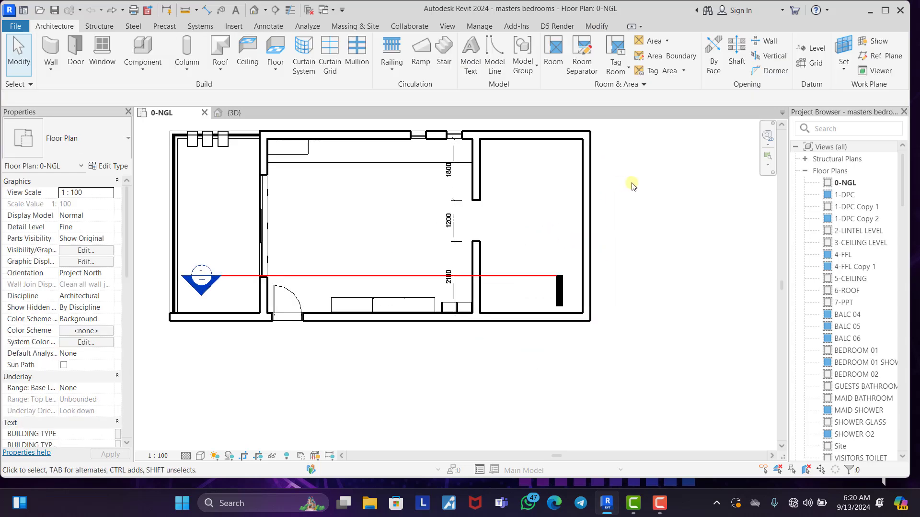
click(249, 114)
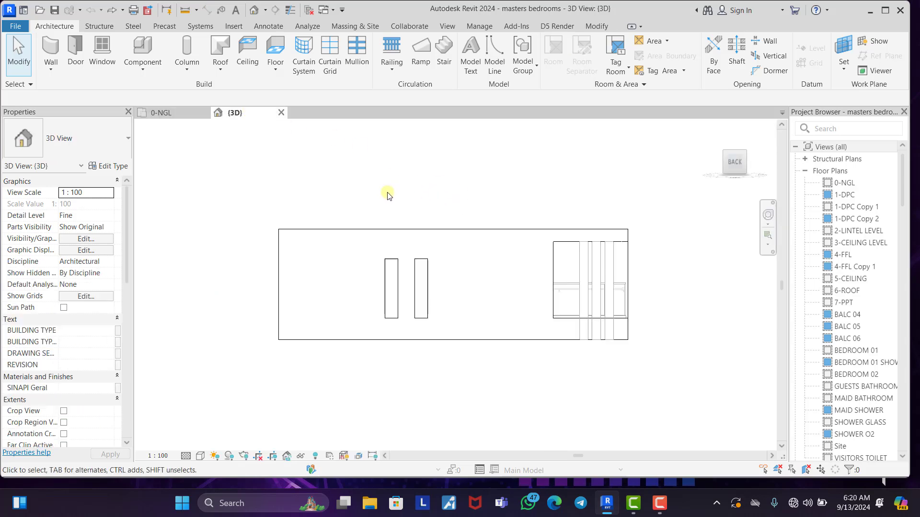
shift+middle_drag(388, 194, 596, 258)
click(544, 250)
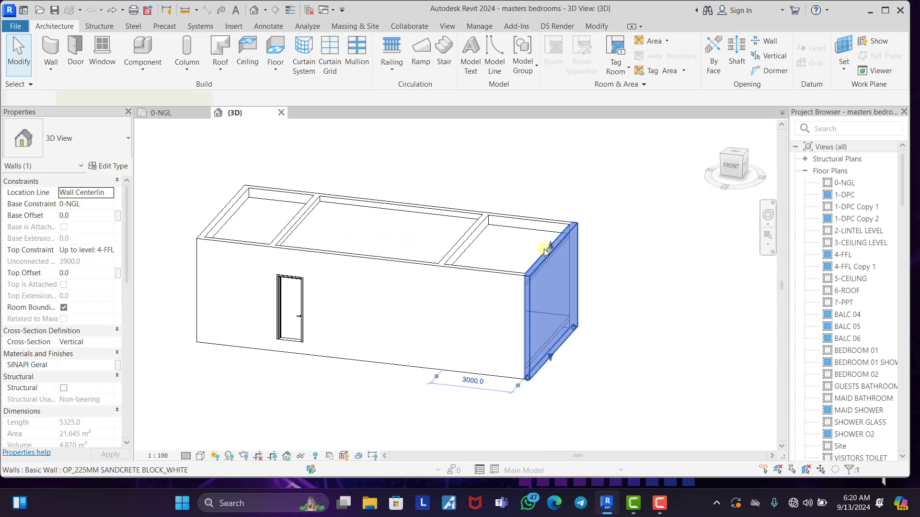
key(ctrl+Tab)
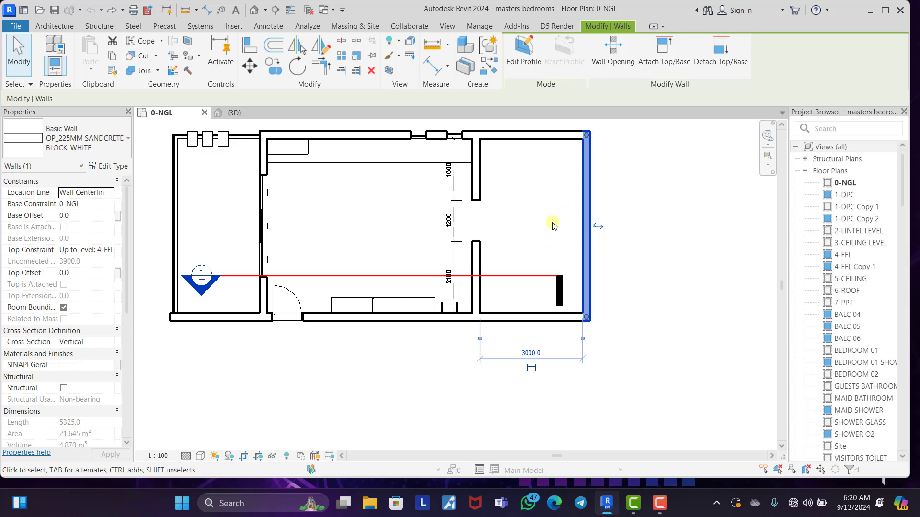
key(Escape)
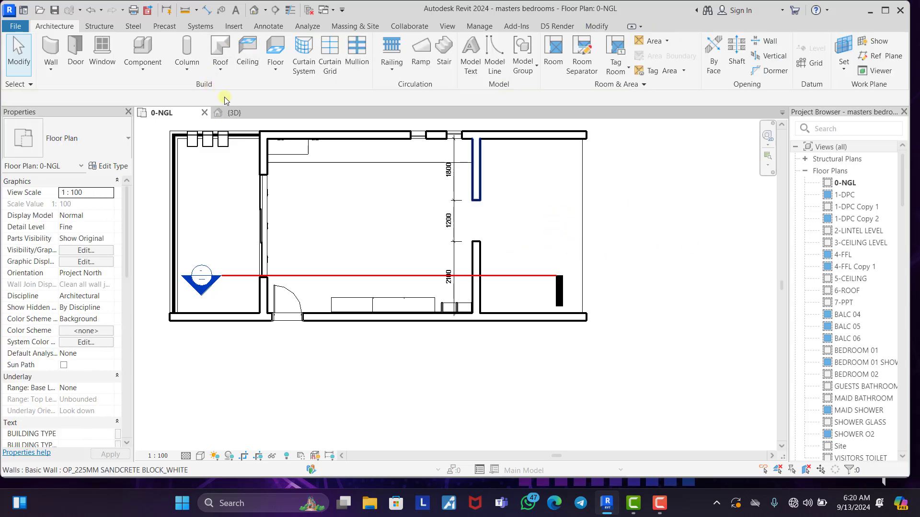
Start a new in-place mass in the 3D view and name it as a slanted wall.
click(232, 113)
shift+middle_drag(660, 321, 616, 230)
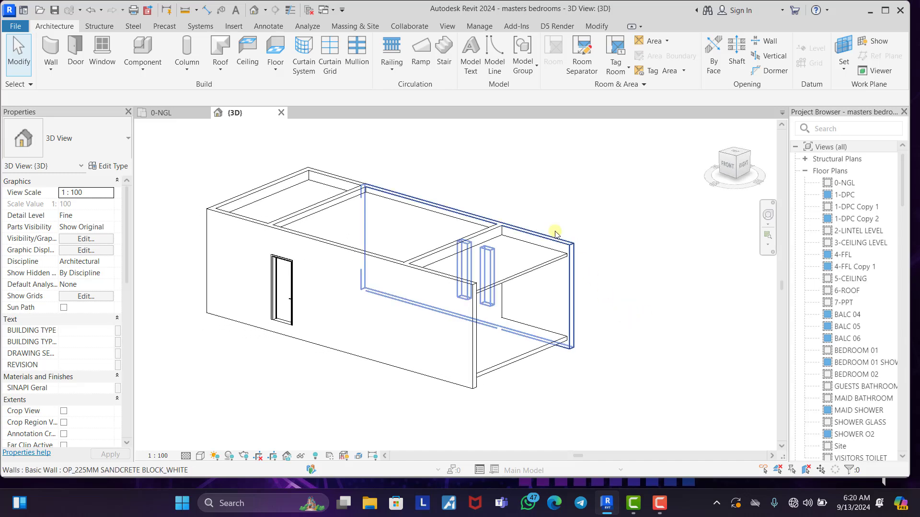
scroll(583, 280, up, 2)
scroll(570, 266, down, 2)
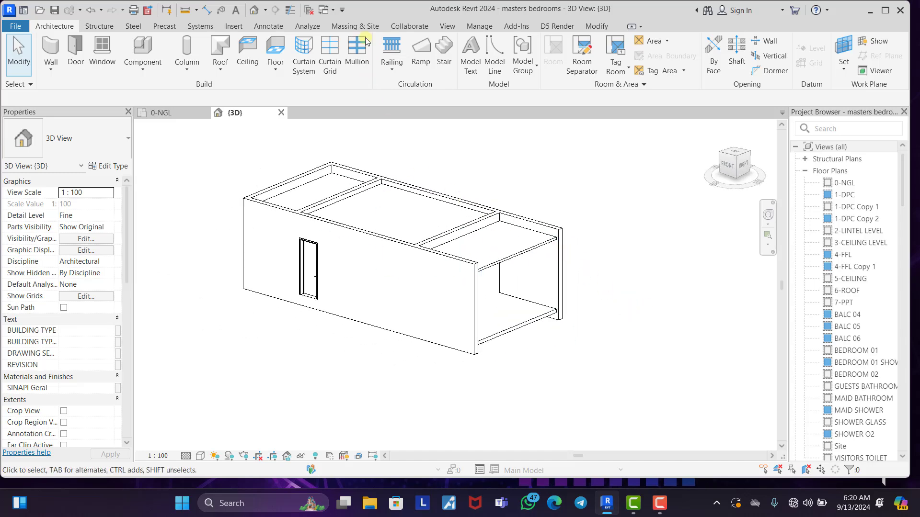
click(356, 27)
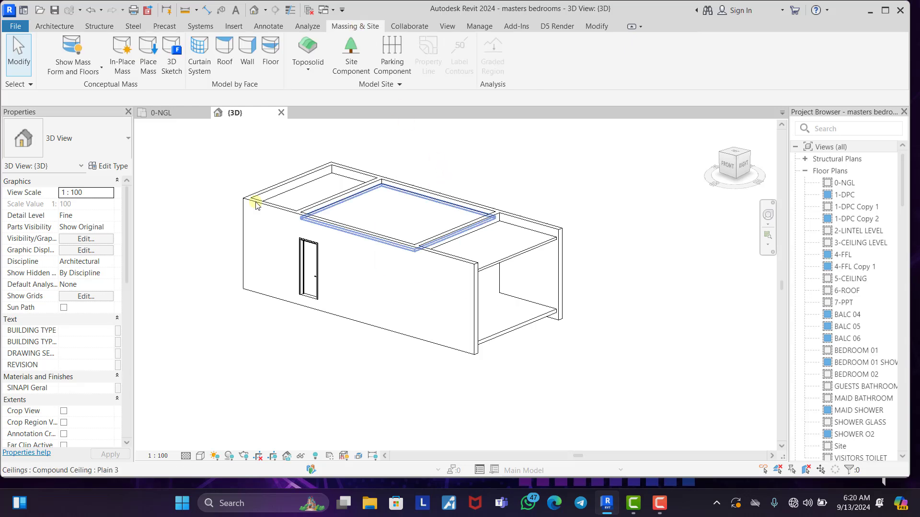
click(126, 58)
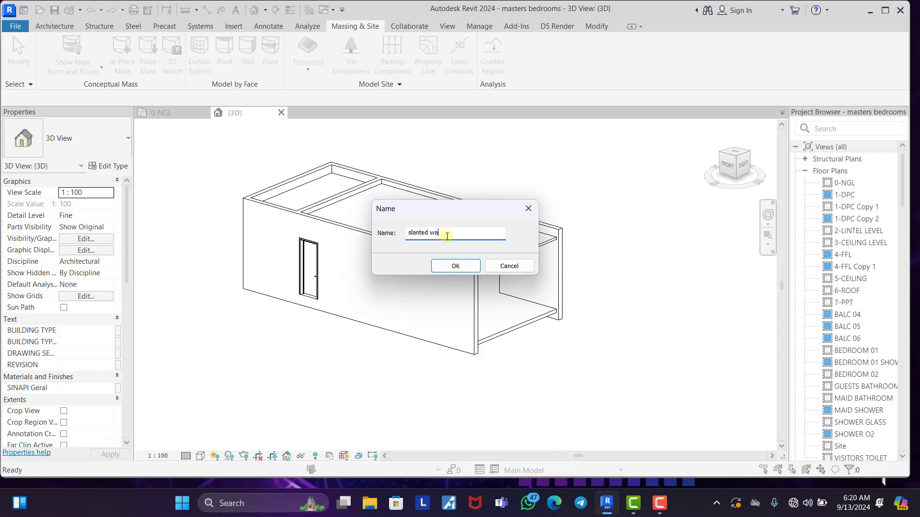
key(Return)
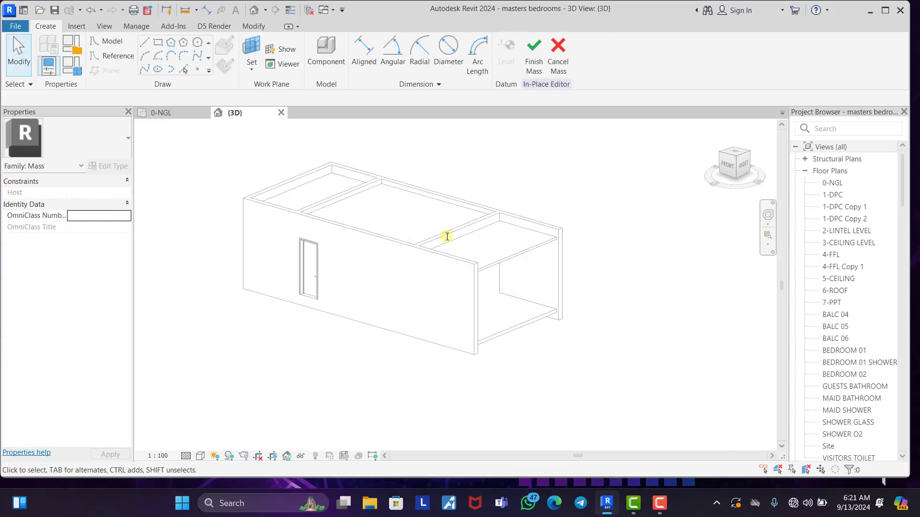
Start model lines in the front view and set the face of the front wall as the work plane.
click(143, 47)
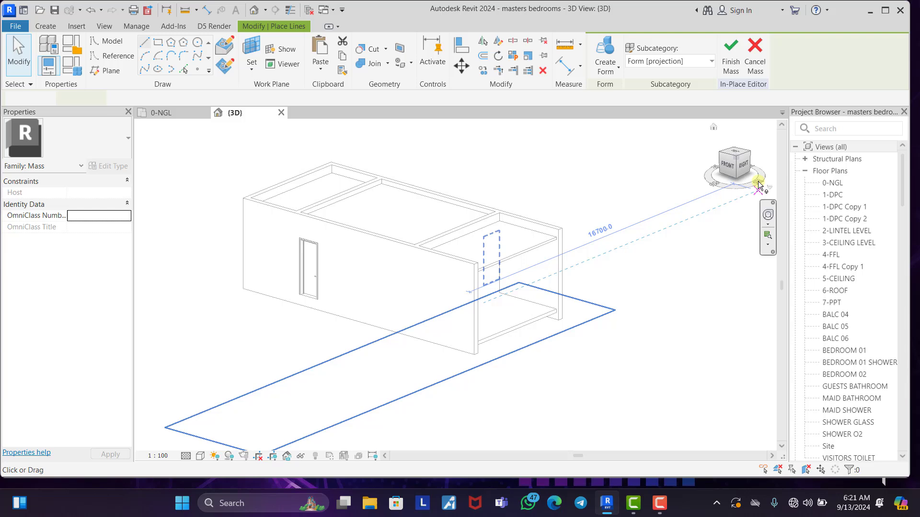
click(726, 164)
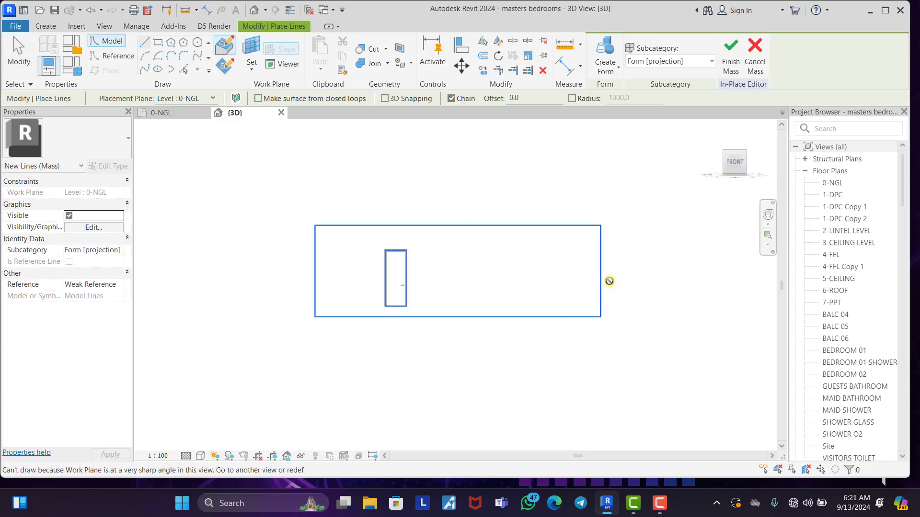
click(263, 51)
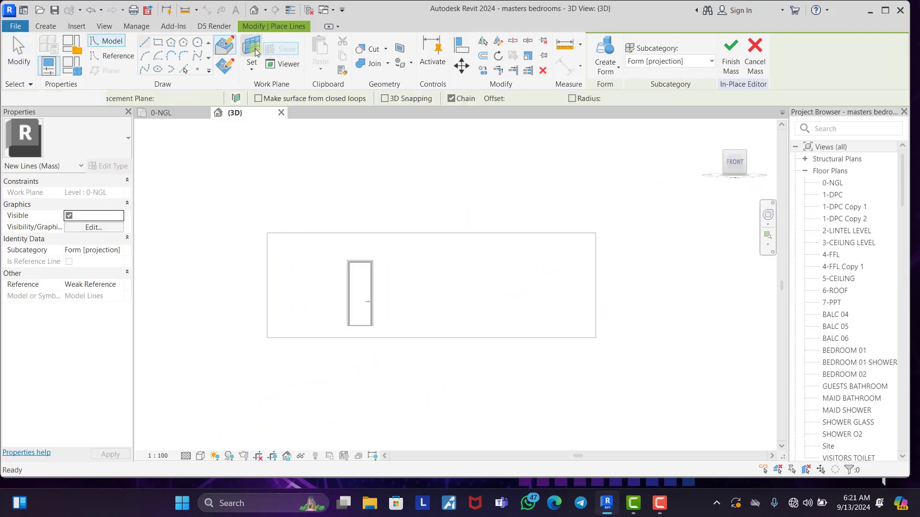
click(568, 238)
scroll(617, 343, up, 3)
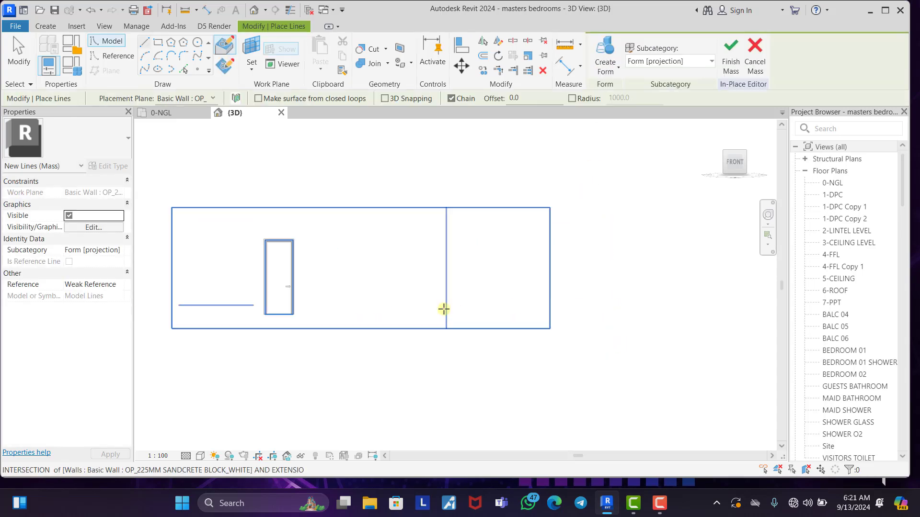
Draw a 1500 mm horizontal line outward from the front wall's top corner and a slanted line down to its base corner.
click(526, 162)
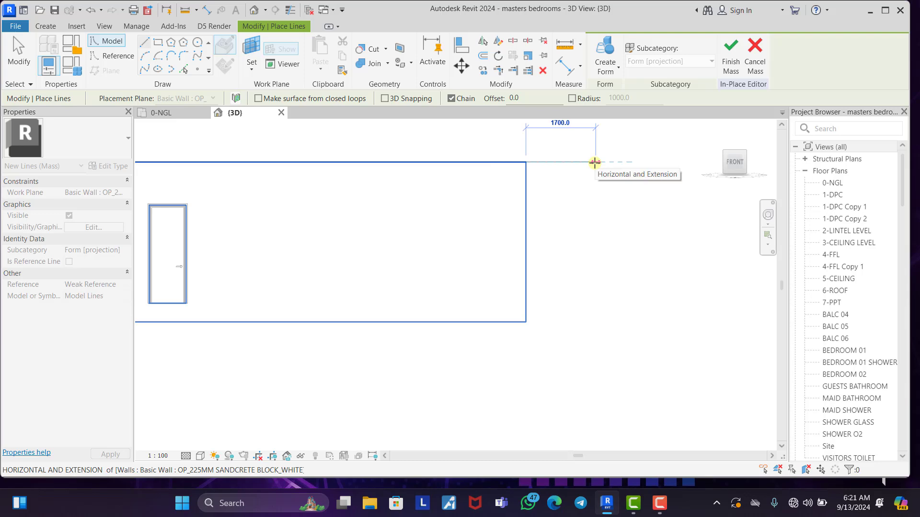
text(1500)
key(Return)
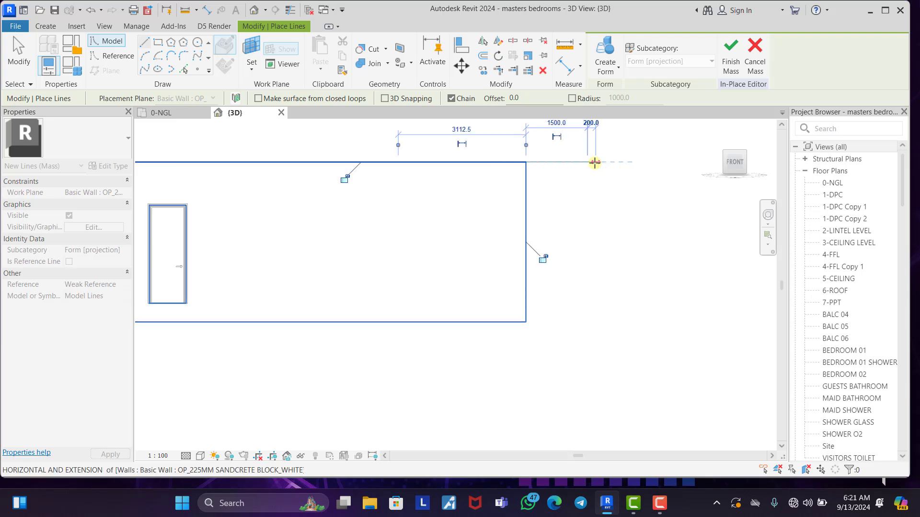
click(525, 326)
scroll(527, 309, down, 3)
key(Escape)
key(Escape)
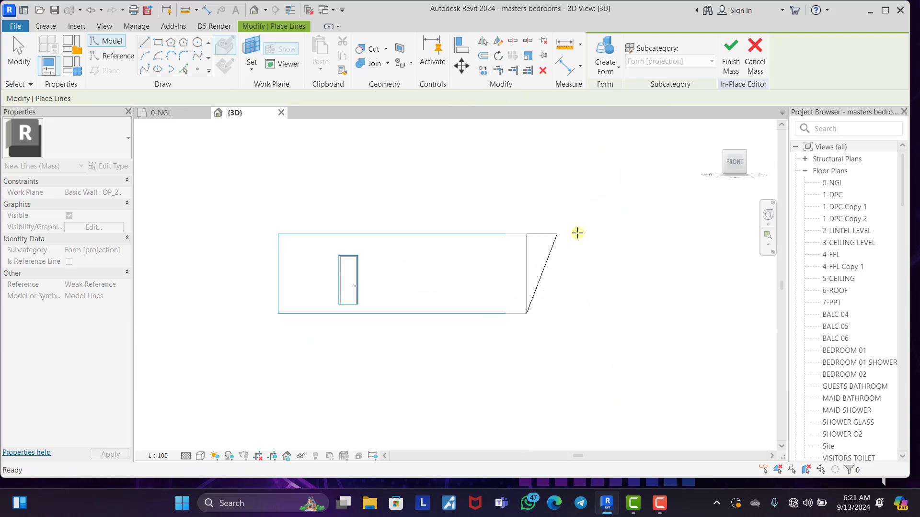
View the model from the back and set the back wall's face as the work plane for model lines.
shift+middle_drag(645, 238, 581, 307)
scroll(468, 306, up, 4)
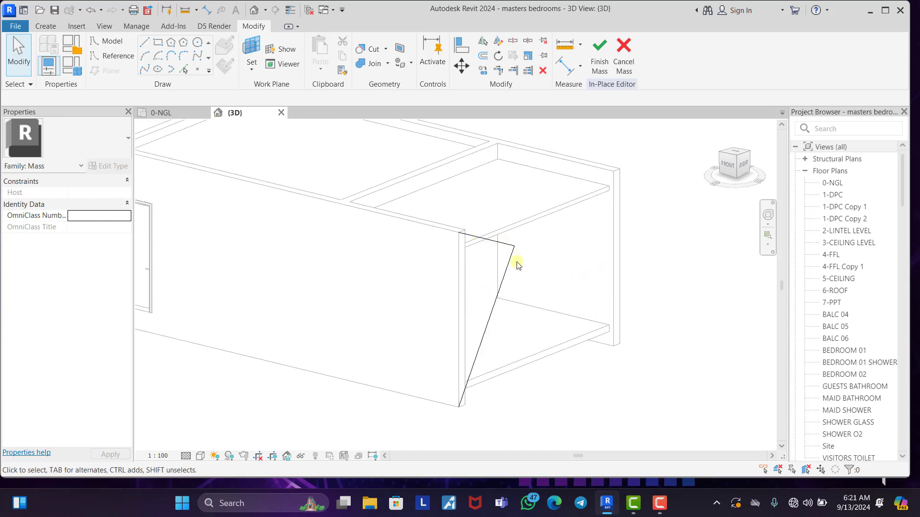
scroll(431, 263, down, 6)
shift+middle_drag(538, 263, 339, 290)
scroll(339, 289, up, 5)
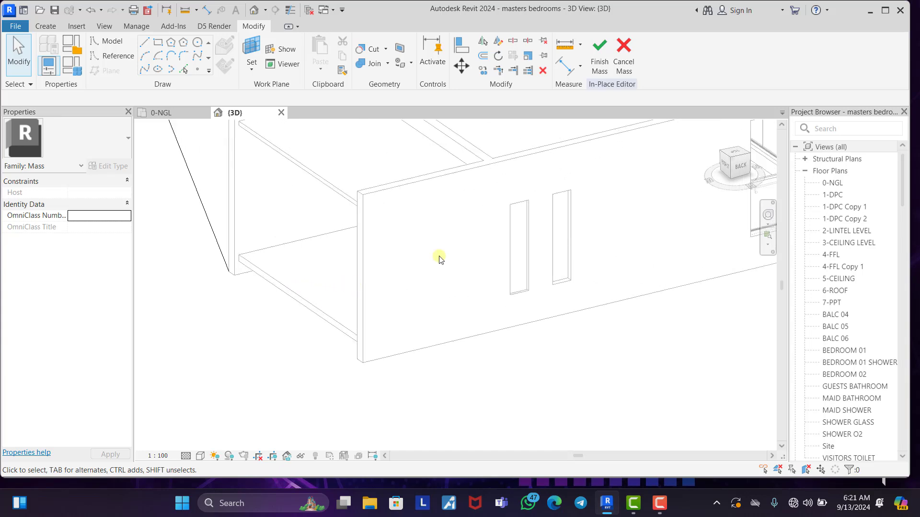
click(740, 167)
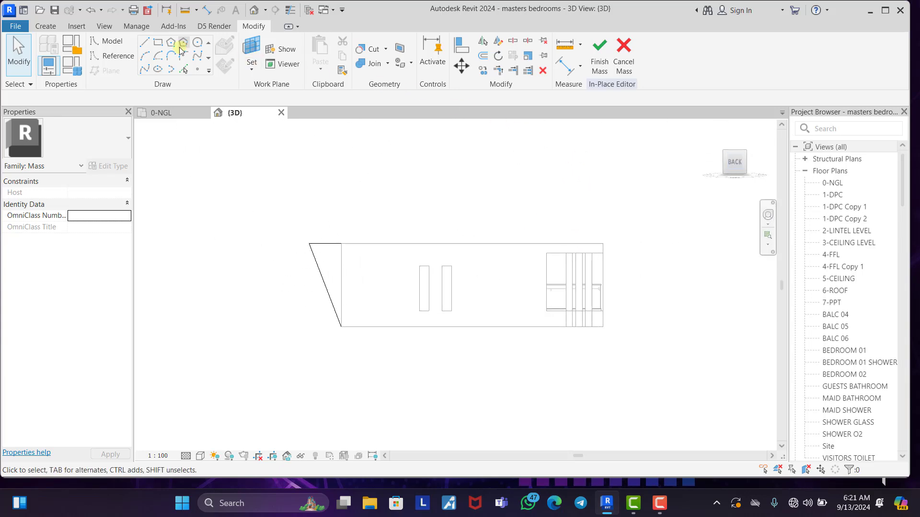
click(146, 47)
click(254, 53)
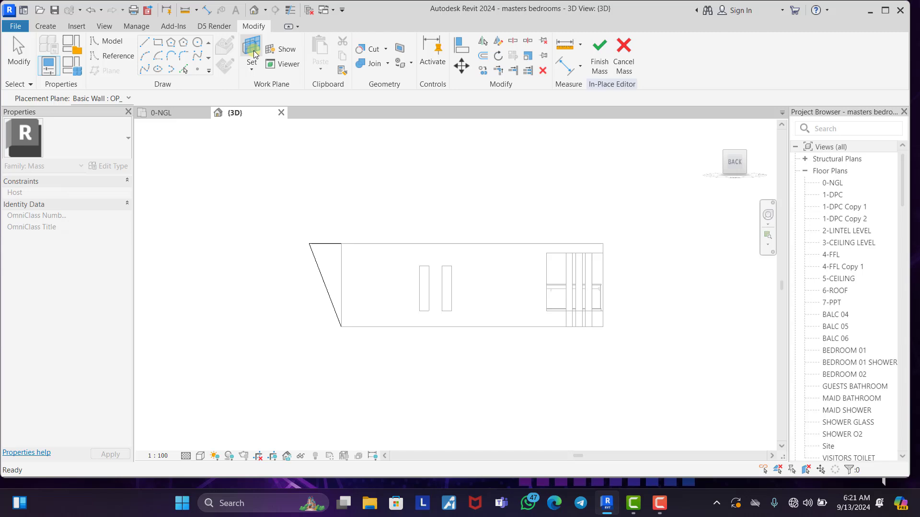
click(363, 247)
Draw a 1500 mm horizontal line outward from the back wall's top corner and a slanted line down to its base corner.
scroll(295, 245, up, 3)
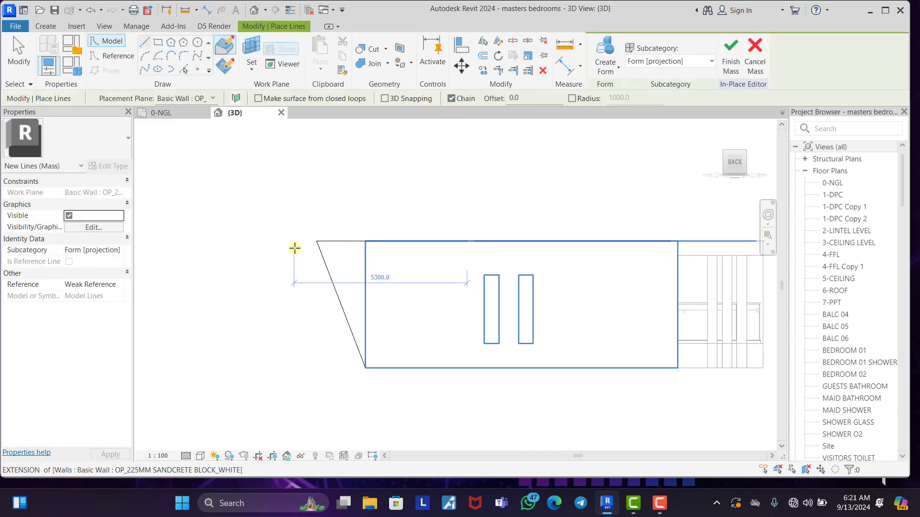
click(320, 239)
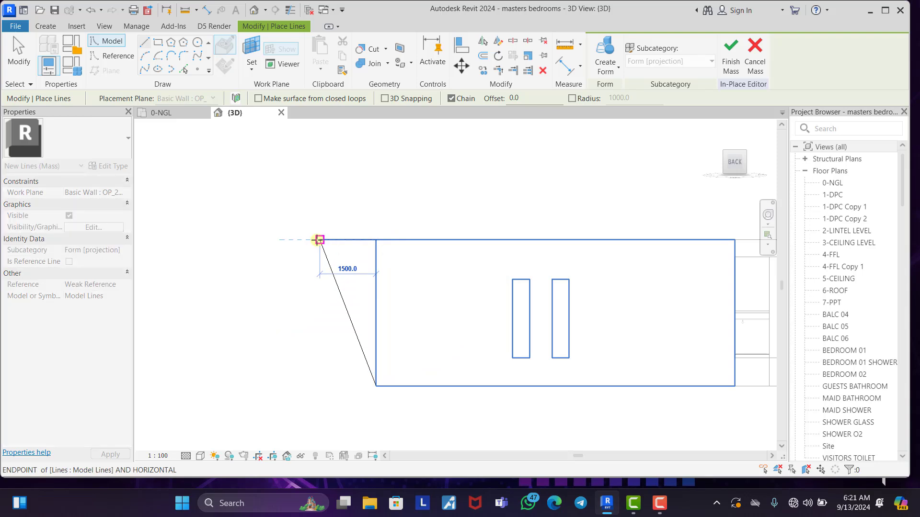
click(376, 386)
key(Escape)
key(Escape)
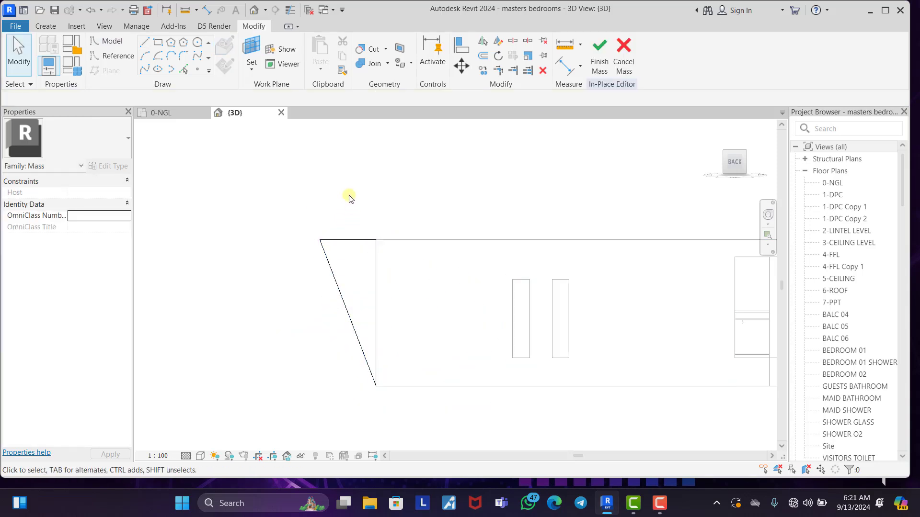
Examine the line profiles on the front and back walls in 3D from the open end of the room.
scroll(348, 194, down, 2)
shift+middle_drag(350, 205, 609, 289)
scroll(614, 309, up, 3)
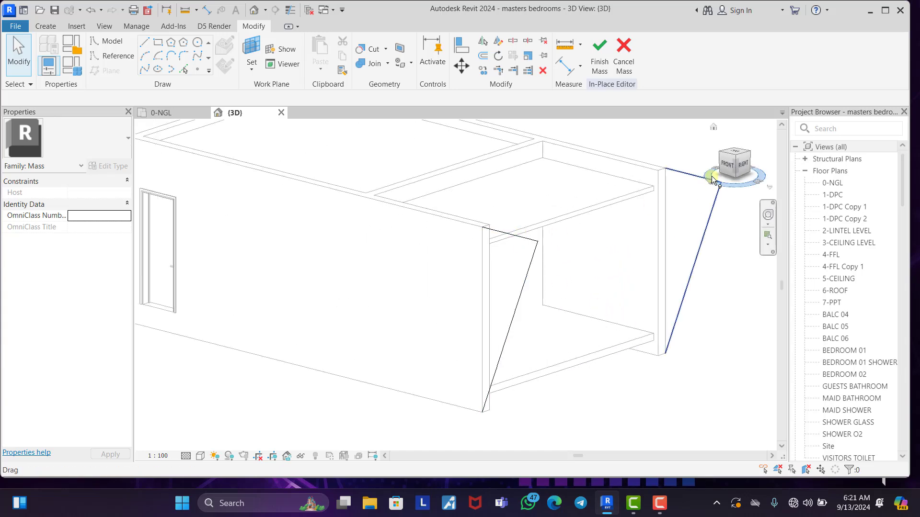
scroll(581, 179, down, 5)
scroll(595, 191, up, 4)
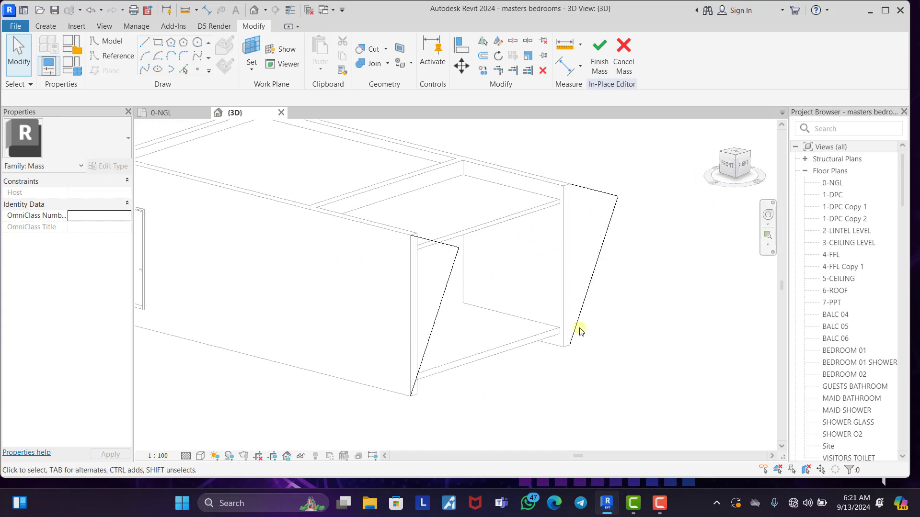
scroll(462, 230, down, 4)
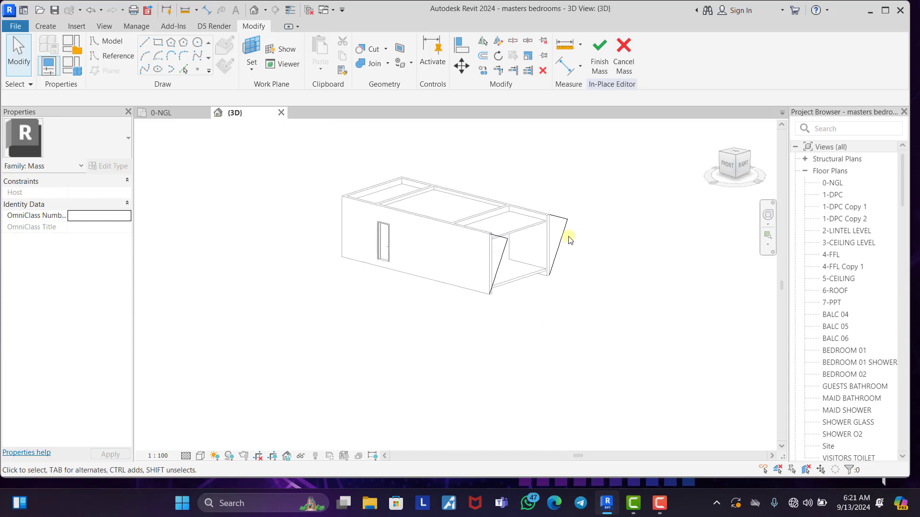
scroll(568, 279, up, 1)
scroll(568, 279, up, 2)
scroll(566, 282, down, 2)
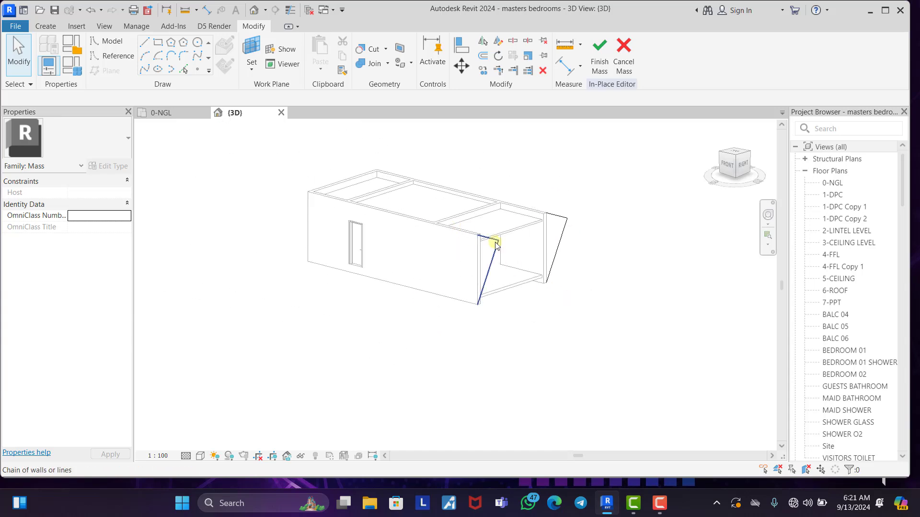
Select the line chains on both the front and back walls and create a form between them.
scroll(493, 244, up, 3)
click(494, 266)
ctrl+click(599, 198)
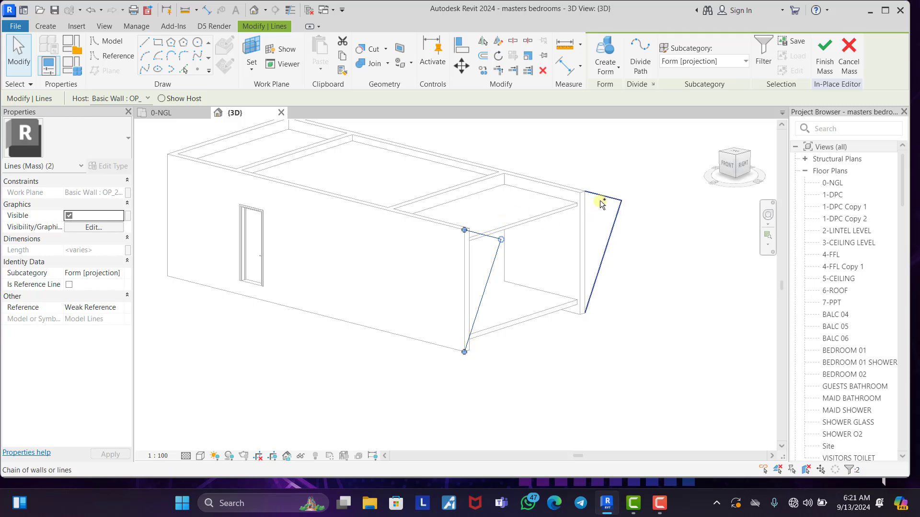
ctrl+click(605, 203)
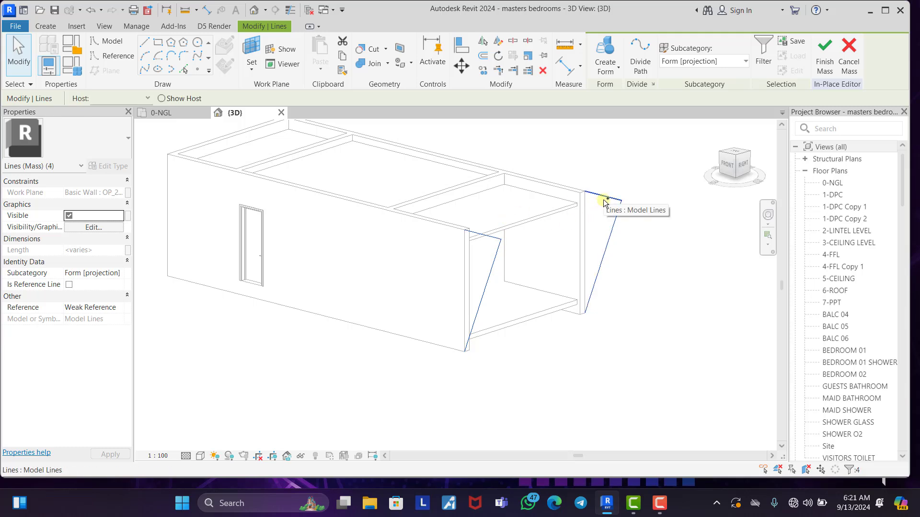
scroll(501, 287, down, 2)
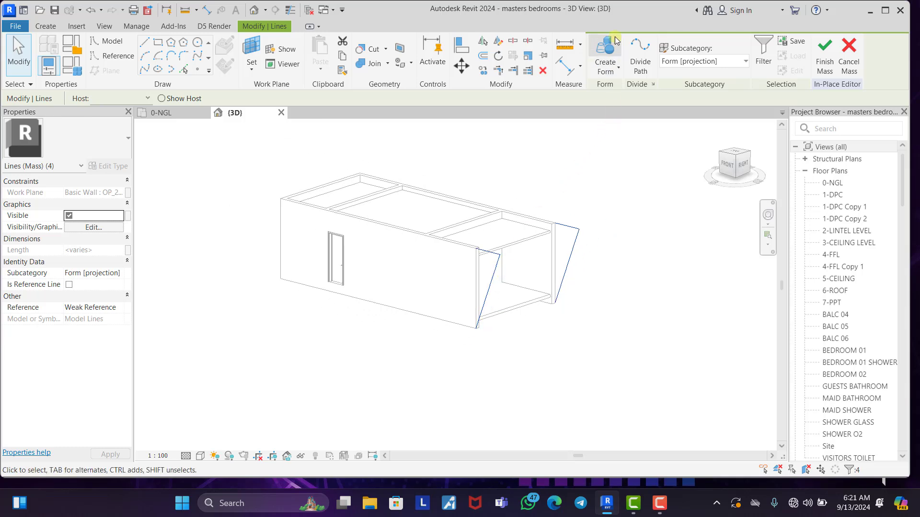
click(609, 51)
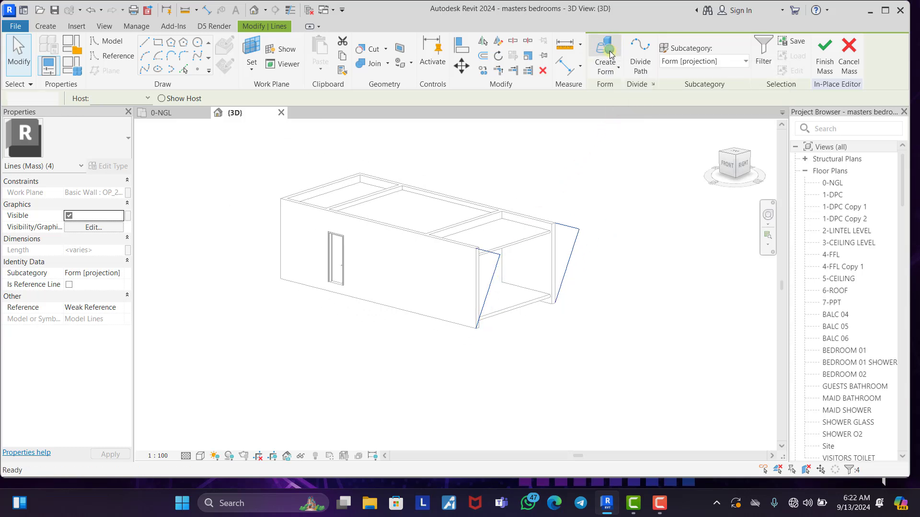
Check the slanted form at the room's open end and finish the in-place mass.
scroll(480, 310, up, 2)
scroll(481, 311, up, 1)
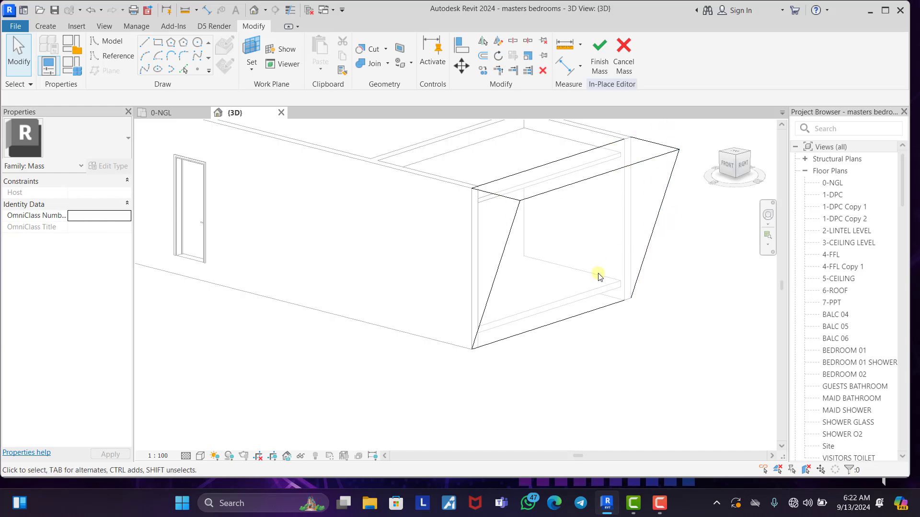
scroll(599, 276, down, 3)
scroll(631, 168, up, 1)
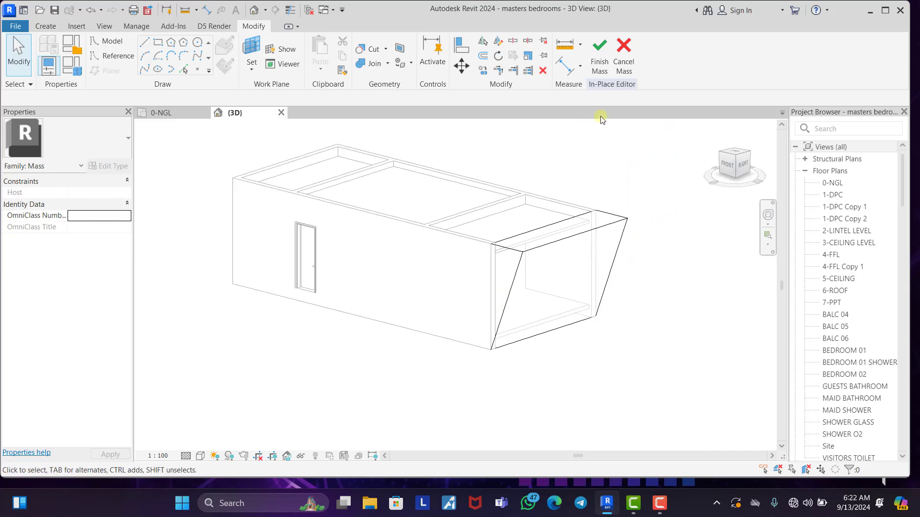
click(595, 49)
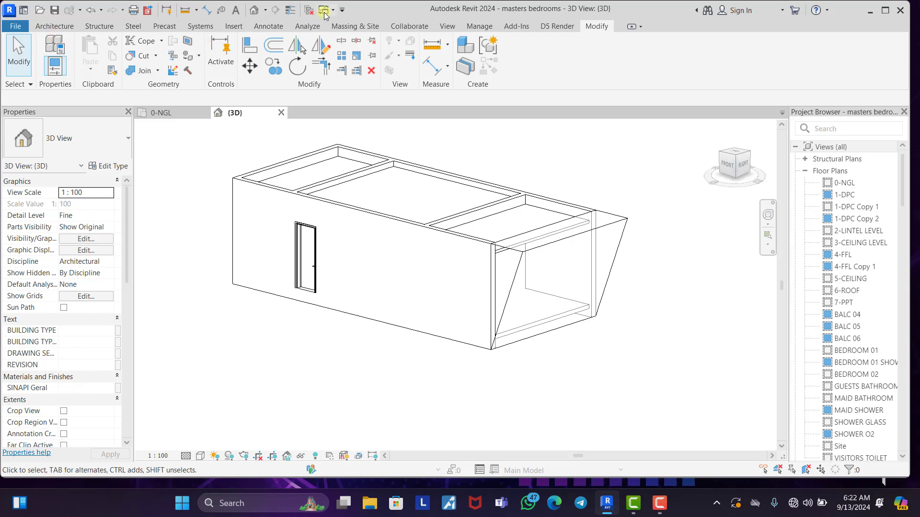
Place a wall by face of type OP_225MM SANDCRETE BLOCK_WHITE on the mass's slanted outer face.
click(373, 27)
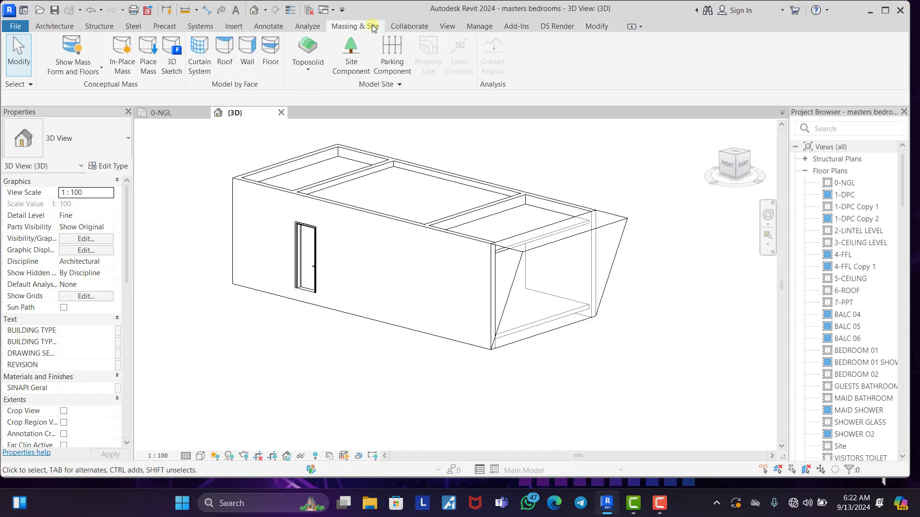
click(247, 51)
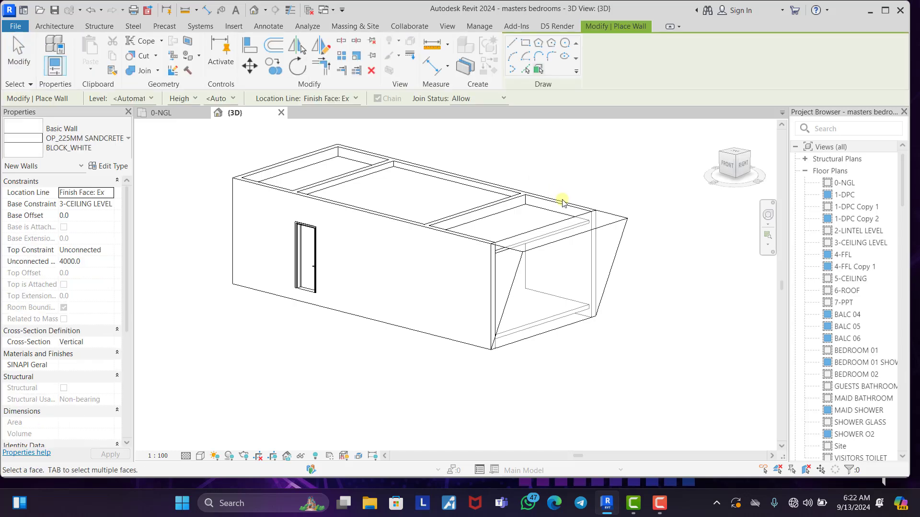
click(587, 238)
key(Escape)
key(Escape)
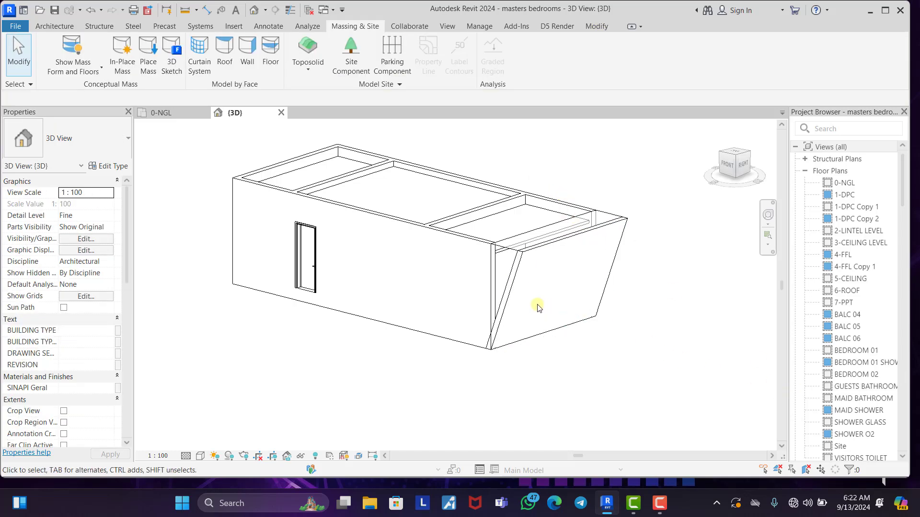
Examine the new slanted wall and the junction between it and the front wall.
click(517, 294)
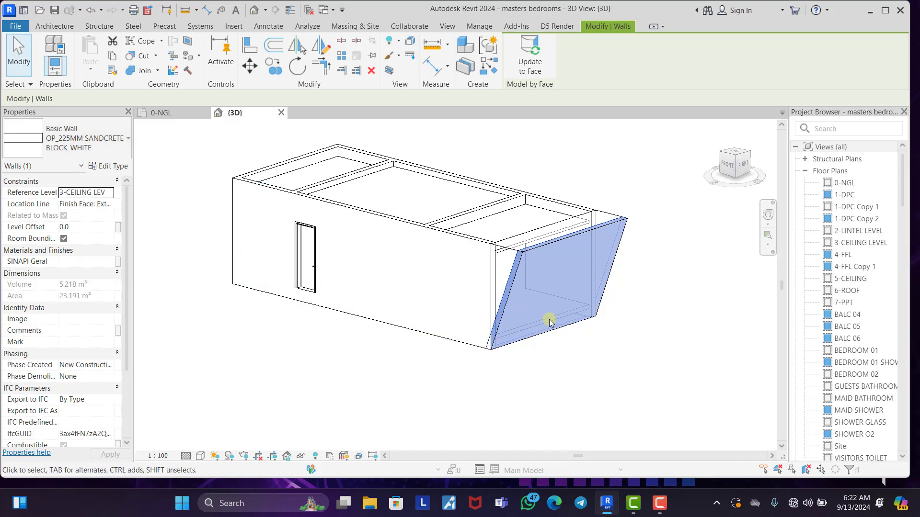
click(651, 307)
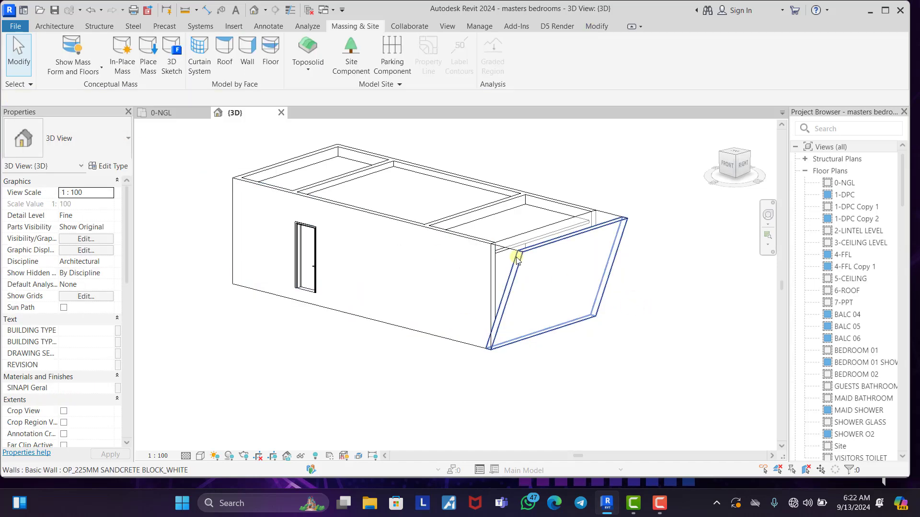
click(494, 261)
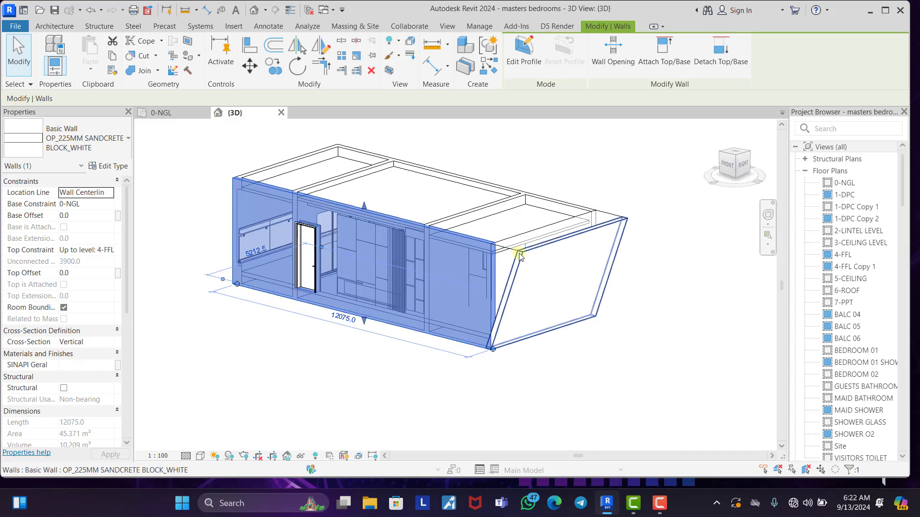
scroll(504, 264, up, 1)
scroll(504, 263, up, 2)
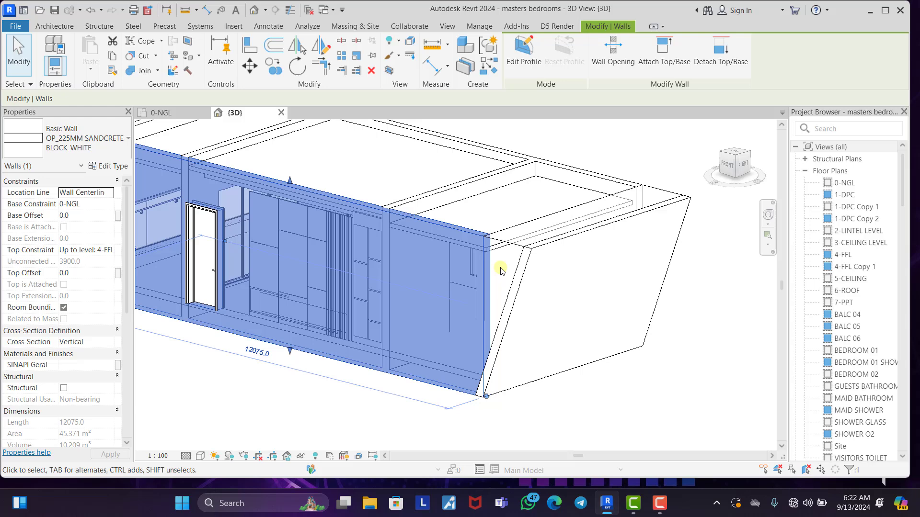
scroll(500, 271, down, 5)
click(649, 185)
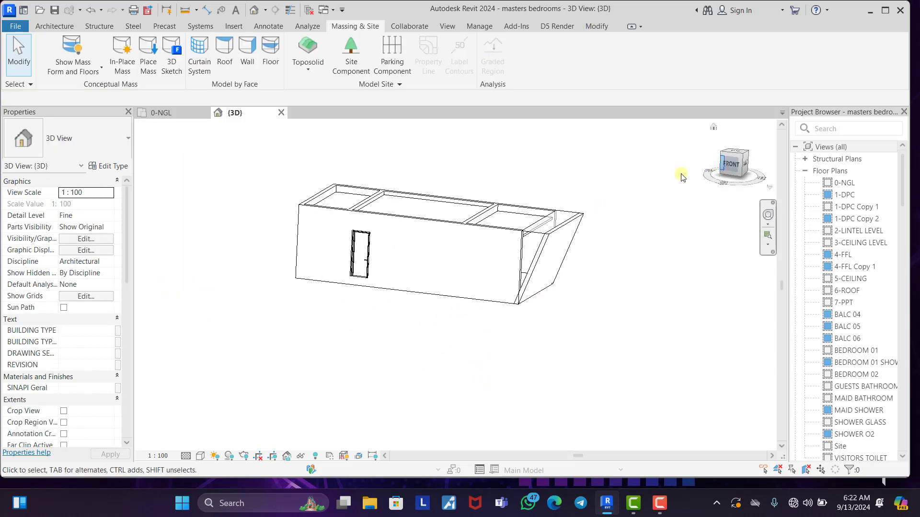
Open the front wall's profile for editing in the front view and add a sketch line picked from the slanted wall's outer edge.
click(731, 164)
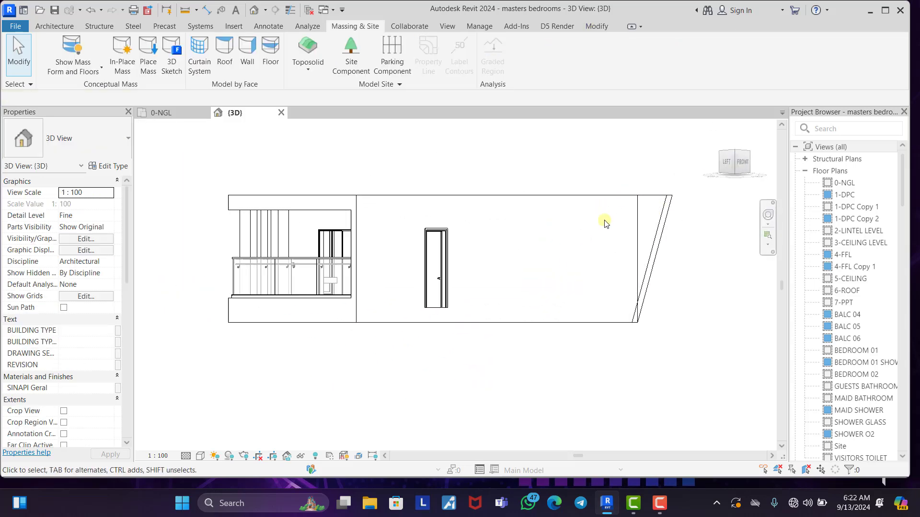
click(742, 164)
scroll(591, 304, up, 5)
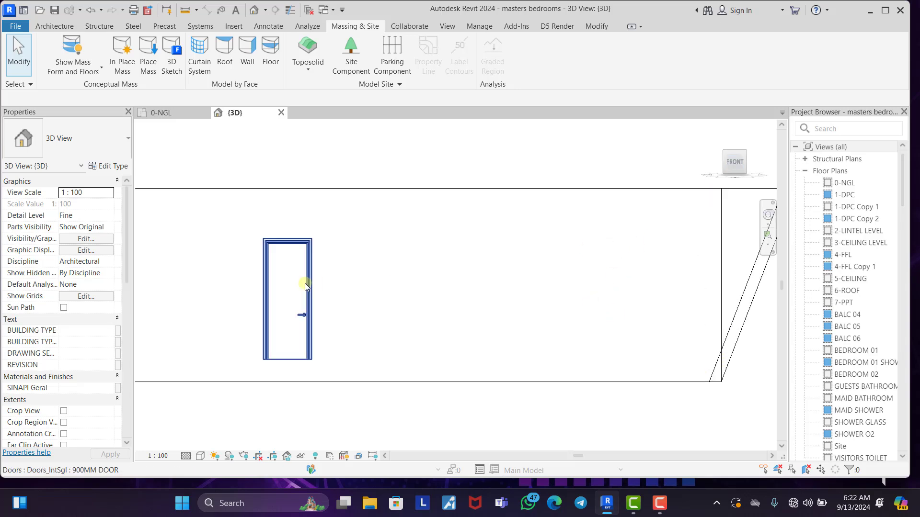
double_click(636, 217)
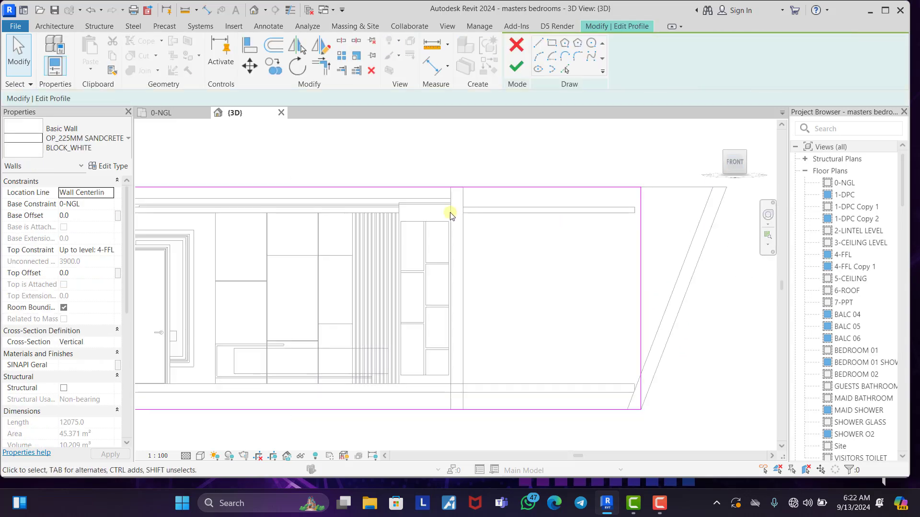
scroll(452, 211, down, 3)
scroll(555, 197, up, 1)
click(566, 70)
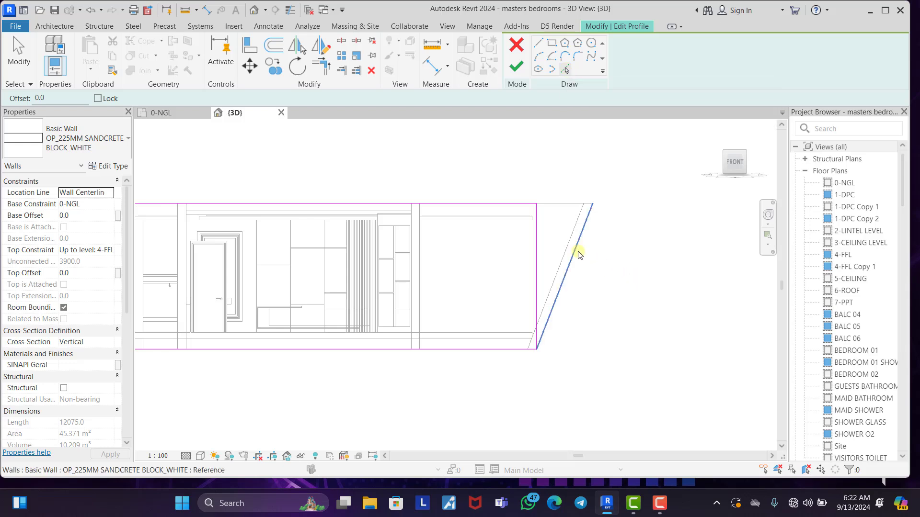
click(575, 293)
key(Escape)
Trim the profile's top line to the slanted line, delete the vertical end line, and finish the front wall's profile.
click(314, 66)
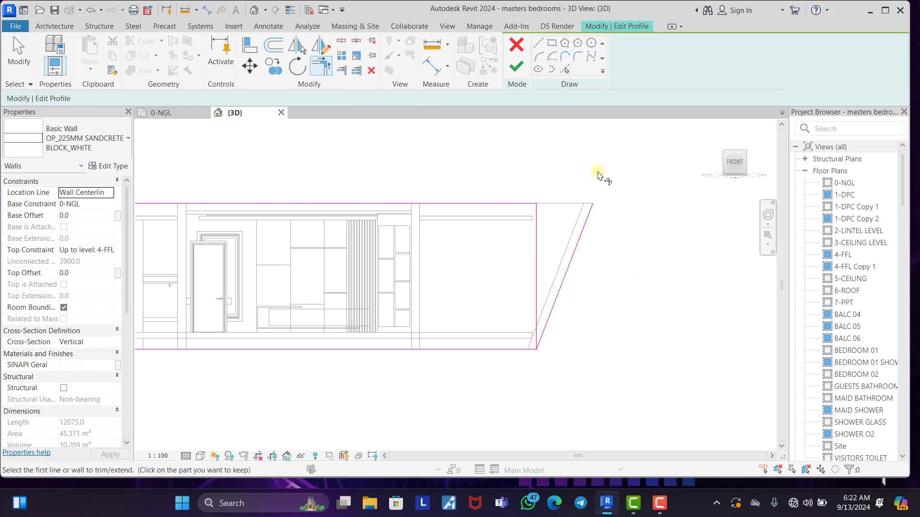
click(521, 208)
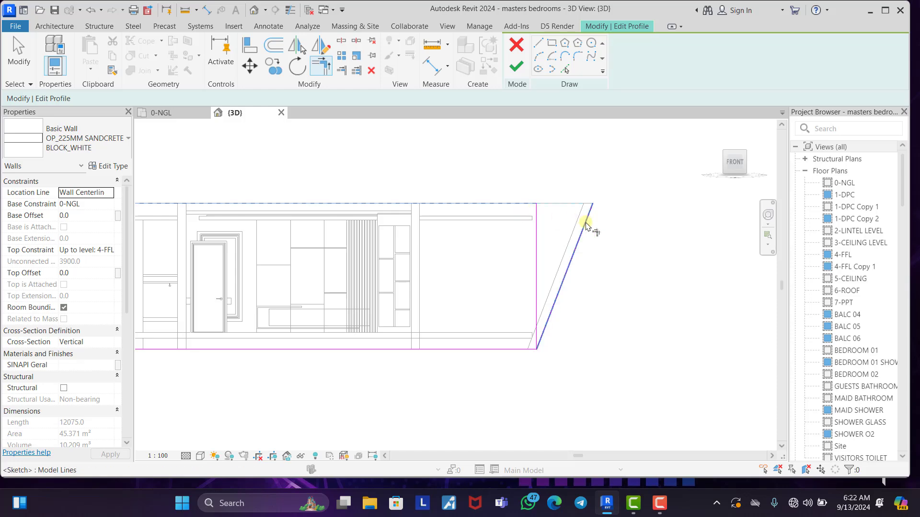
click(541, 330)
key(Escape)
click(538, 249)
key(Delete)
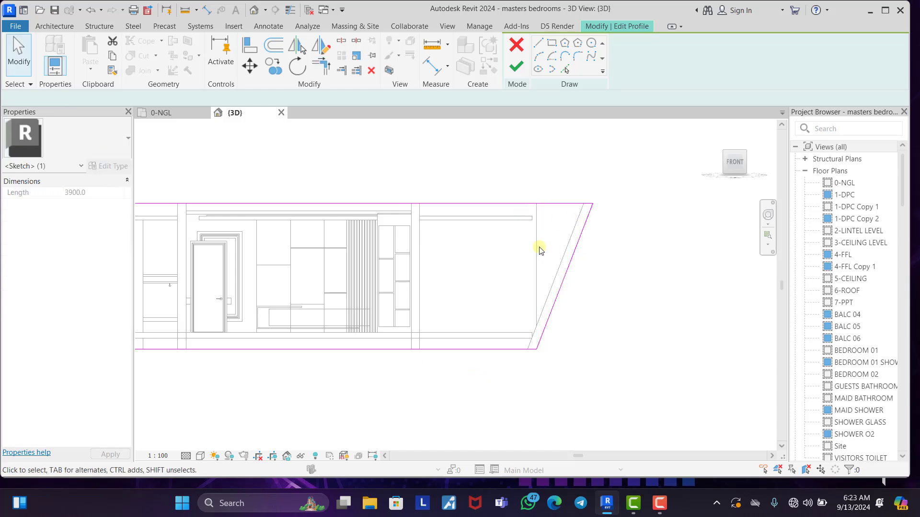
click(515, 64)
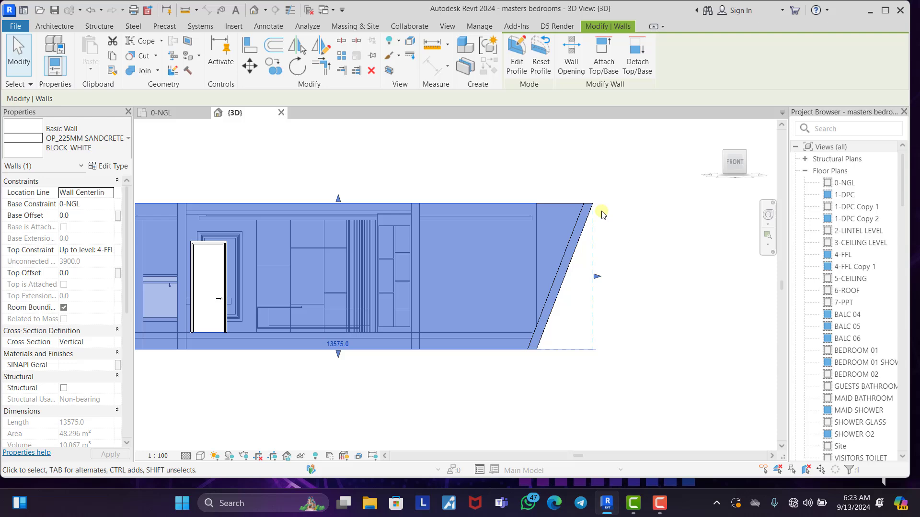
click(634, 233)
Open the back wall's profile for editing in the back view and add a sketch line picked from the slanted wall's outer edge.
scroll(558, 254, down, 3)
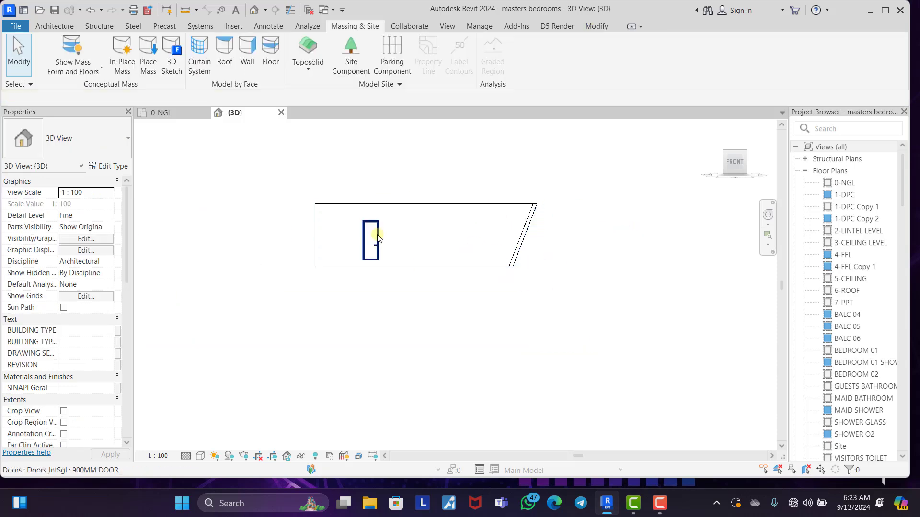
shift+middle_drag(582, 251, 585, 158)
click(734, 165)
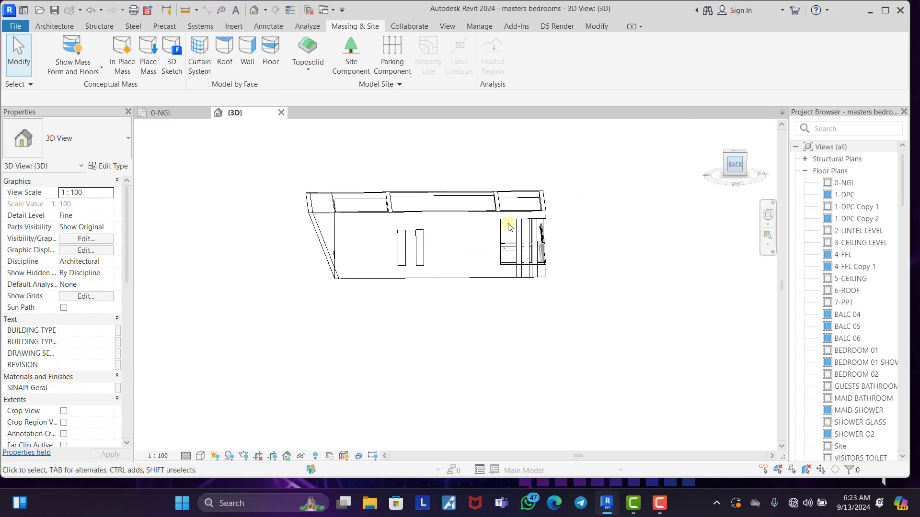
scroll(304, 232, up, 4)
scroll(288, 291, up, 1)
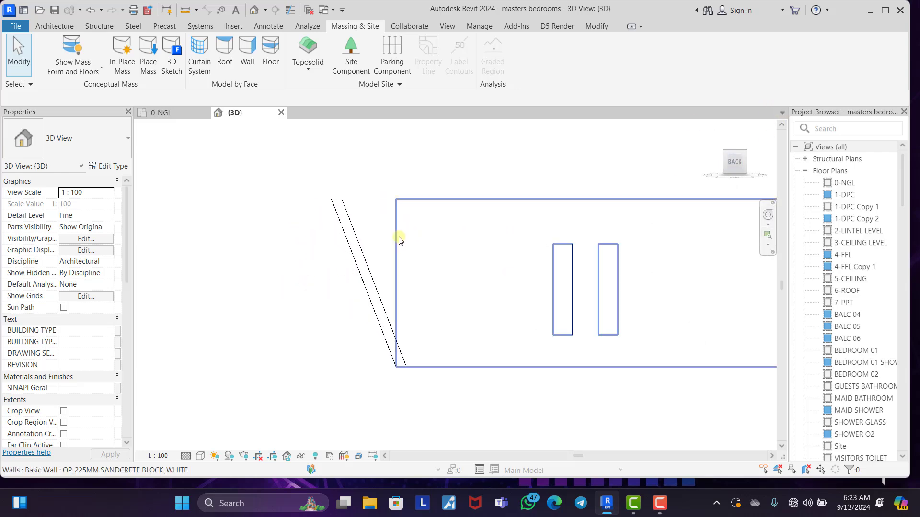
double_click(399, 237)
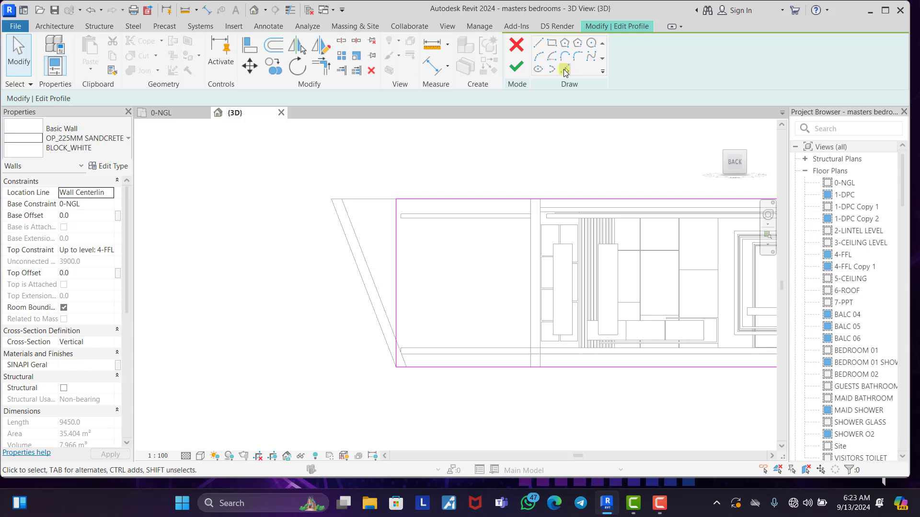
click(564, 70)
click(349, 244)
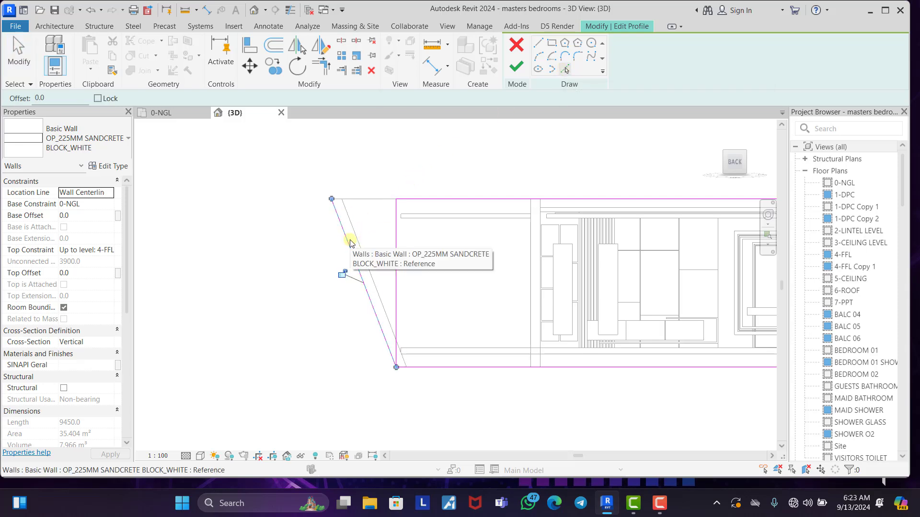
Trim the back wall profile's top line to the slanted line, delete its vertical end line, and finish the profile.
key(Escape)
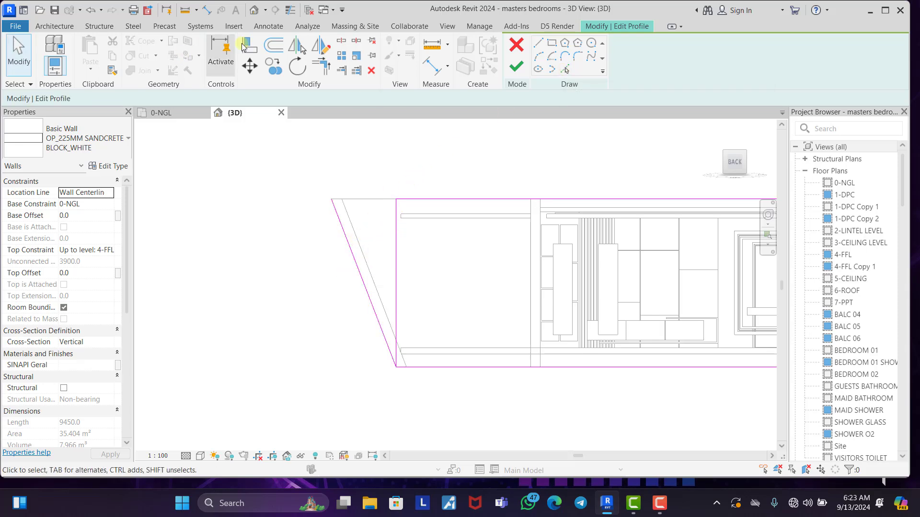
key(t)
key(r)
click(467, 204)
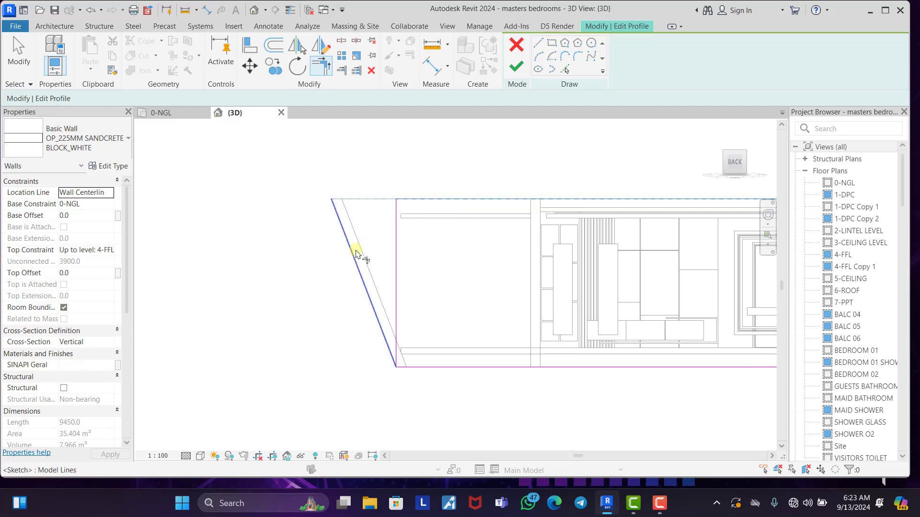
key(Escape)
click(396, 264)
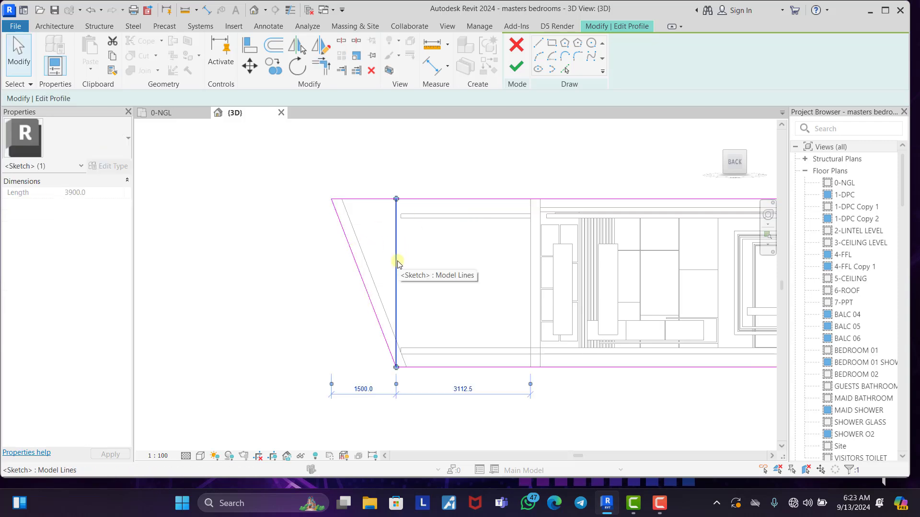
key(Delete)
click(519, 73)
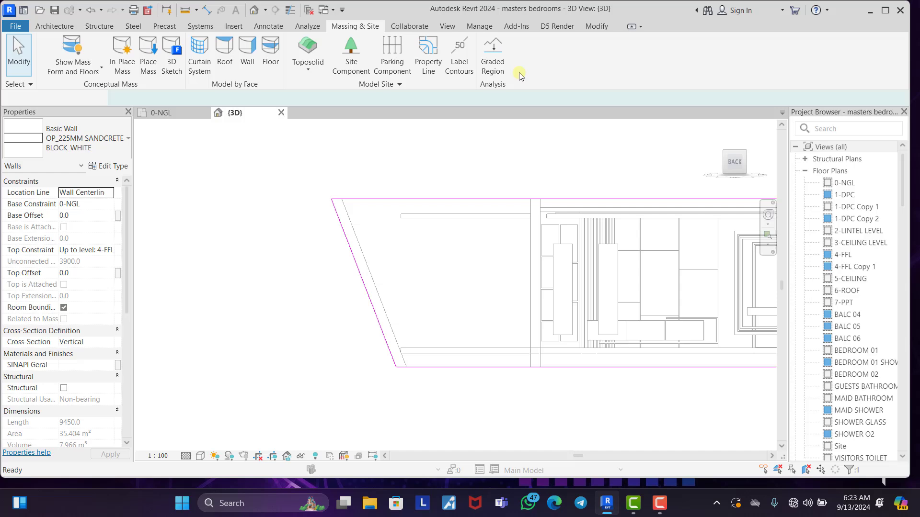
Examine the completed bedroom from several sides, checking how the front and back walls meet the slanted end wall.
click(424, 152)
shift+middle_drag(424, 152, 463, 182)
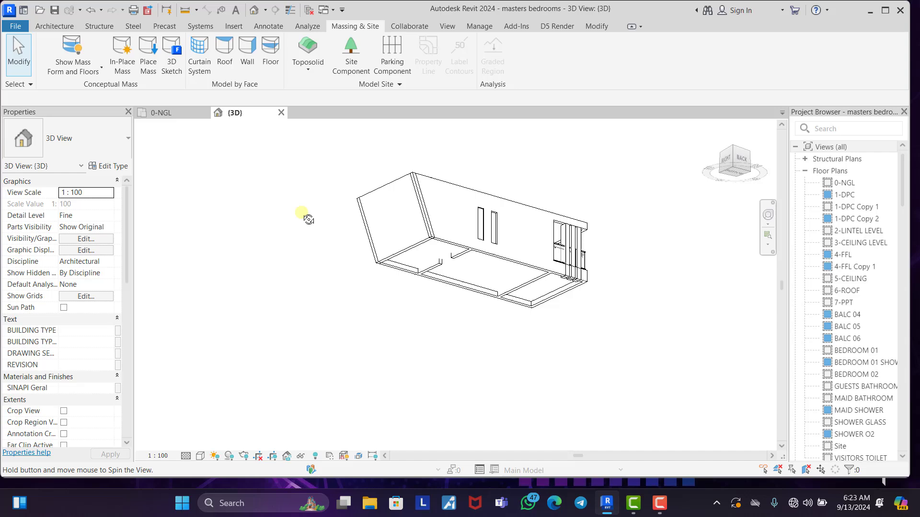
shift+middle_drag(308, 220, 497, 349)
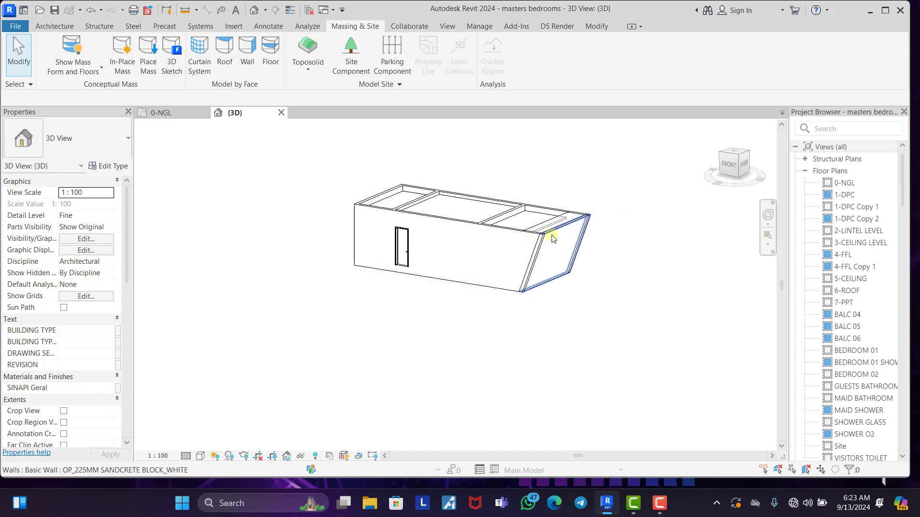
scroll(551, 237, up, 3)
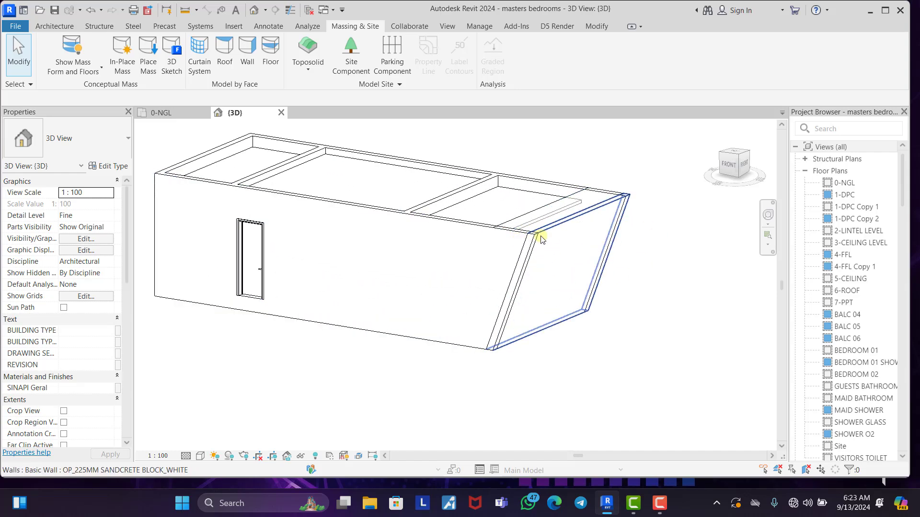
scroll(646, 254, down, 3)
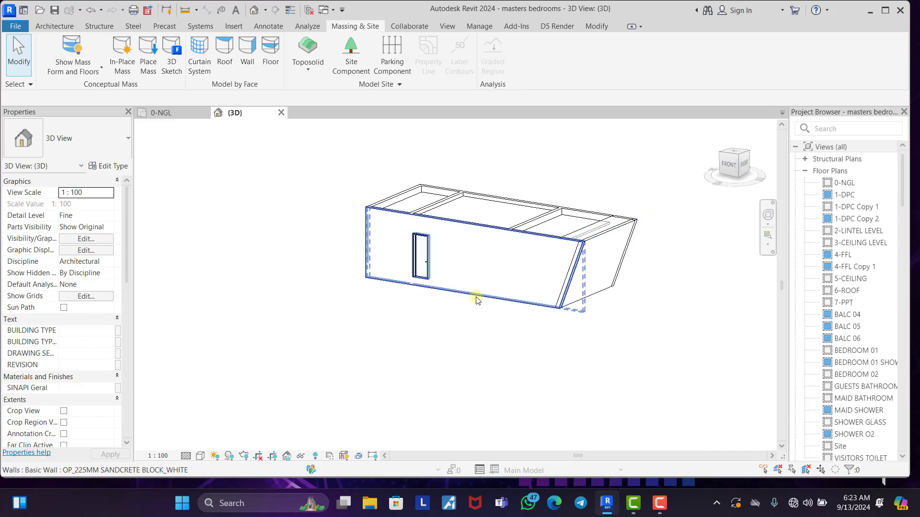
shift+middle_drag(376, 318, 433, 330)
shift+middle_drag(348, 301, 479, 317)
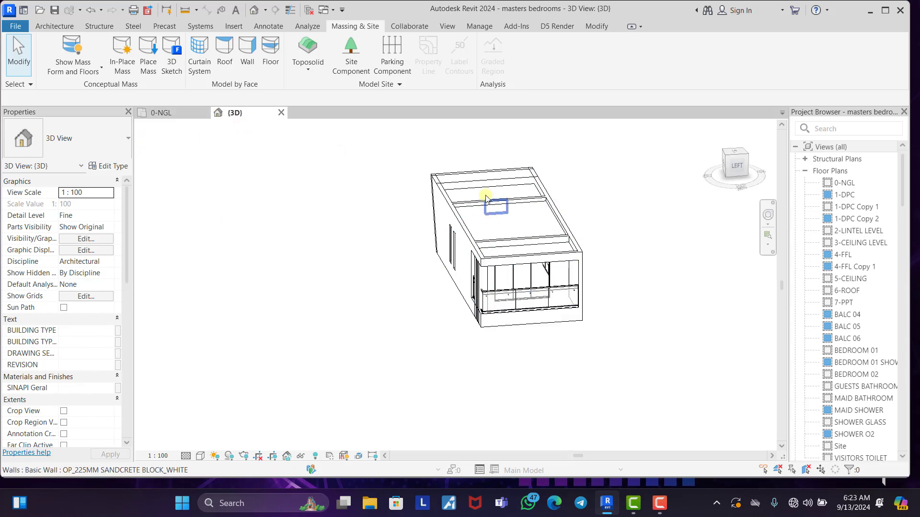
Copy the whole bedroom in the 0-NGL floor plan horizontally to a clear spot beyond its slanted end.
click(166, 112)
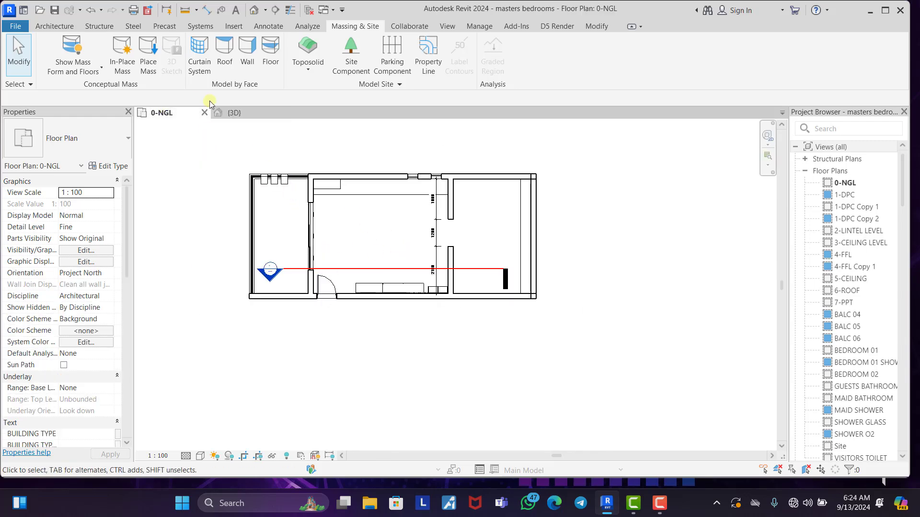
scroll(436, 281, up, 2)
scroll(493, 311, down, 3)
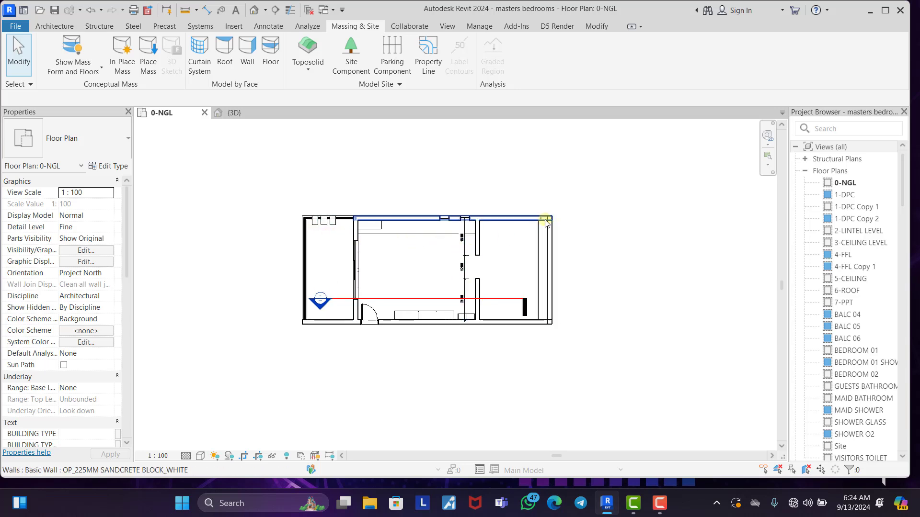
scroll(310, 197, down, 1)
scroll(311, 197, down, 1)
drag(279, 197, 541, 323)
key(c)
key(o)
click(427, 250)
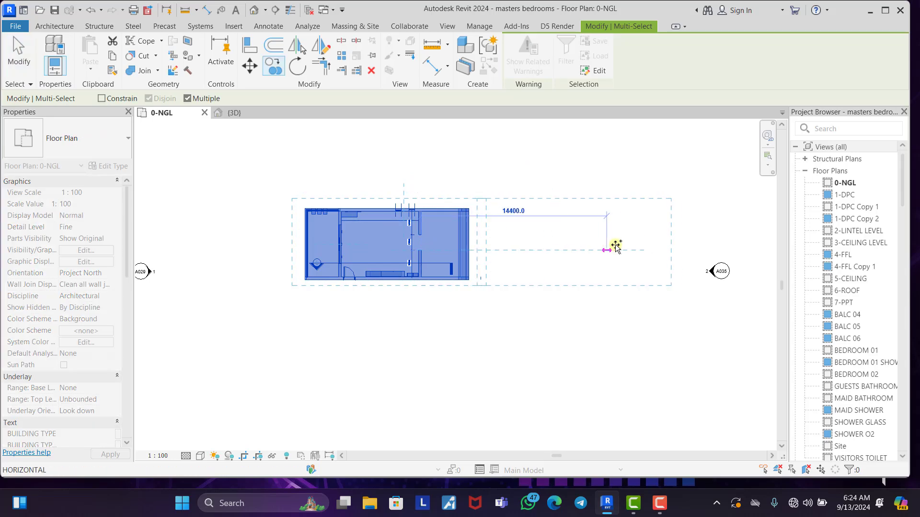
click(610, 246)
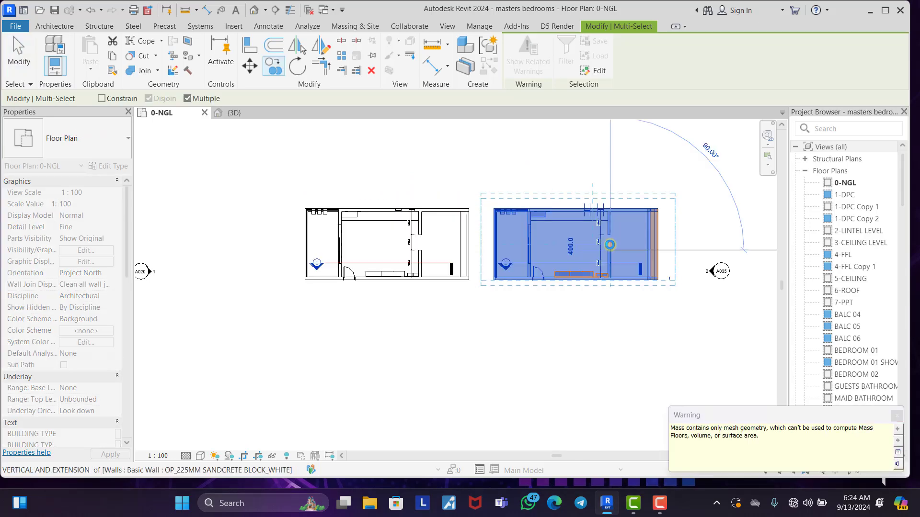
key(Escape)
key(Escape)
Delete the copied bedroom's slanted end wall and its slanted mass in the 3D view.
click(656, 235)
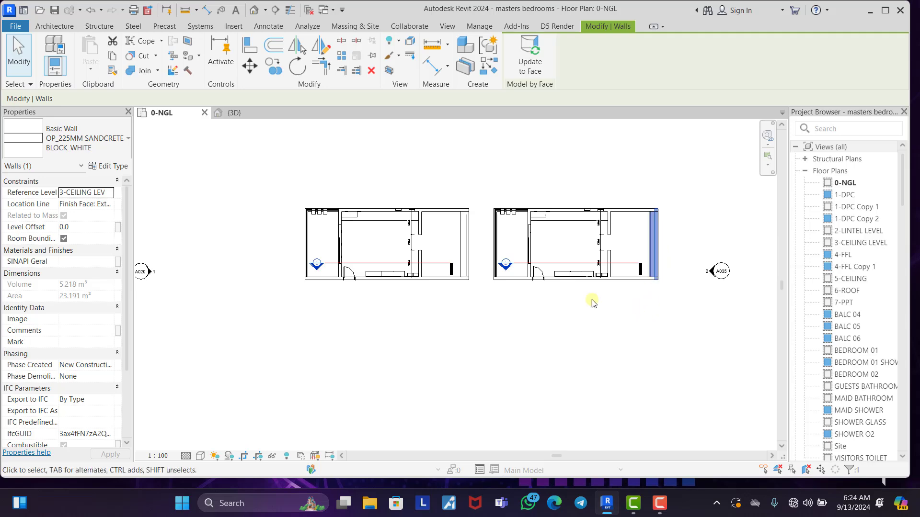
click(235, 113)
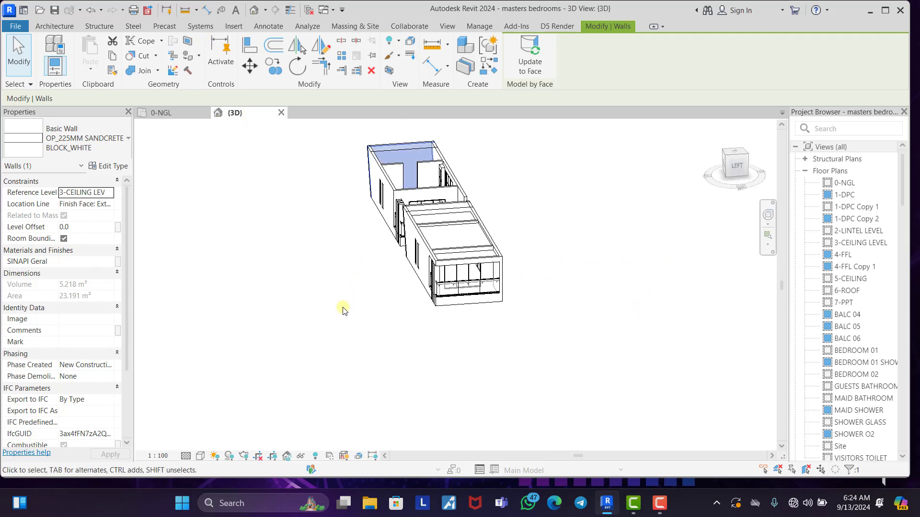
shift+middle_drag(343, 310, 527, 286)
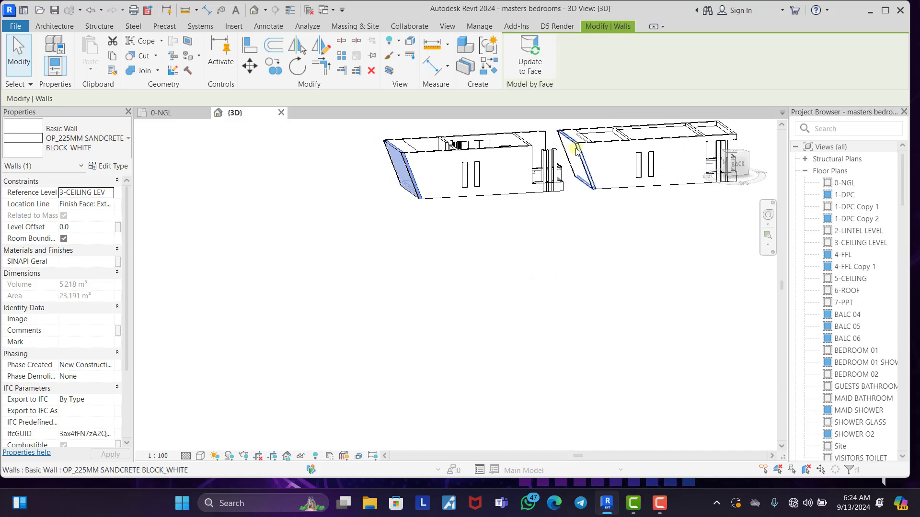
scroll(576, 149, up, 4)
scroll(536, 163, down, 2)
click(243, 189)
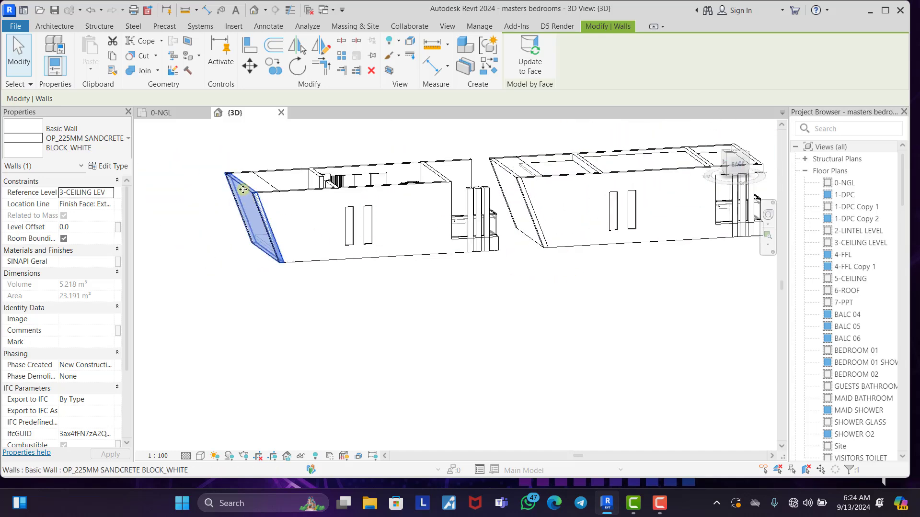
key(Escape)
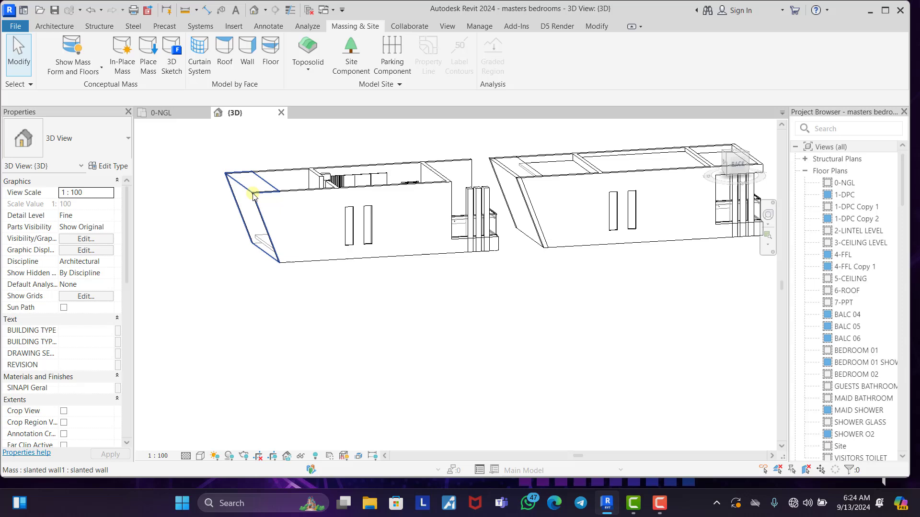
click(253, 195)
key(Escape)
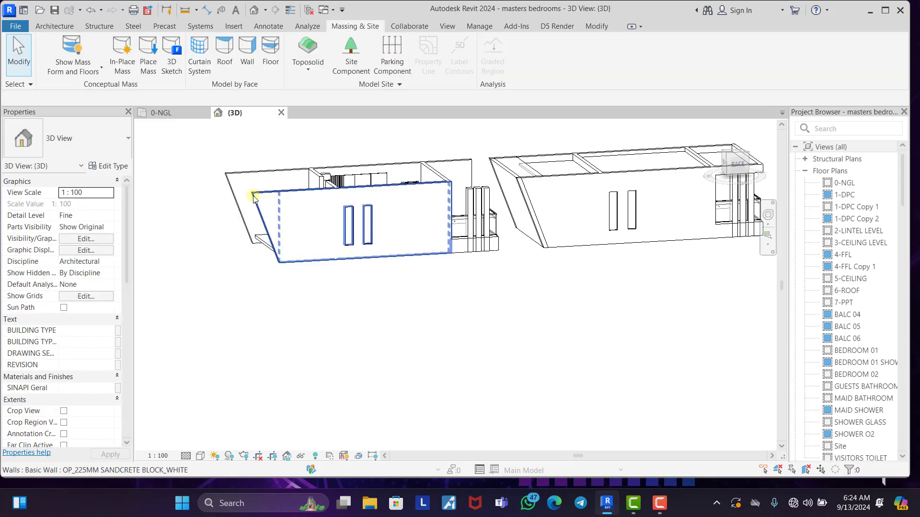
Open the copied back wall's profile in the back view and sketch a vertical line from its lower slanted corner to the top line.
click(285, 190)
double_click(286, 190)
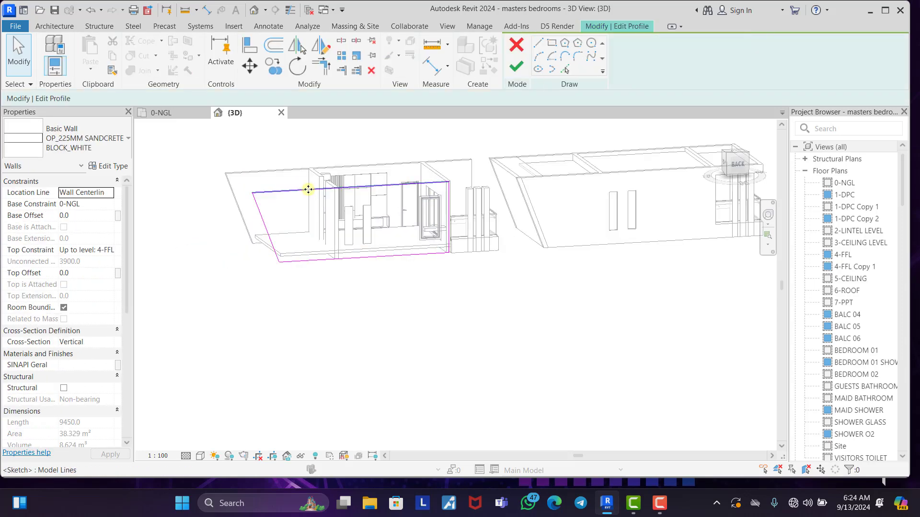
click(738, 165)
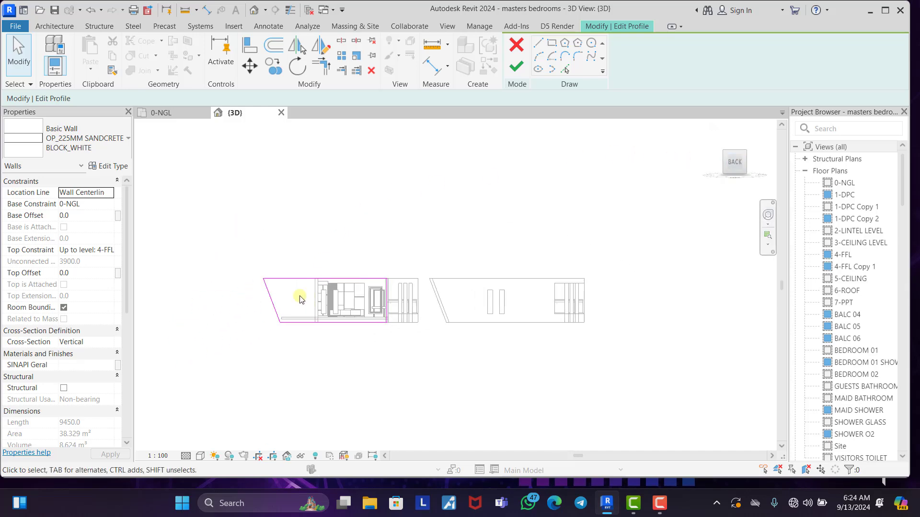
click(538, 44)
scroll(360, 316, up, 3)
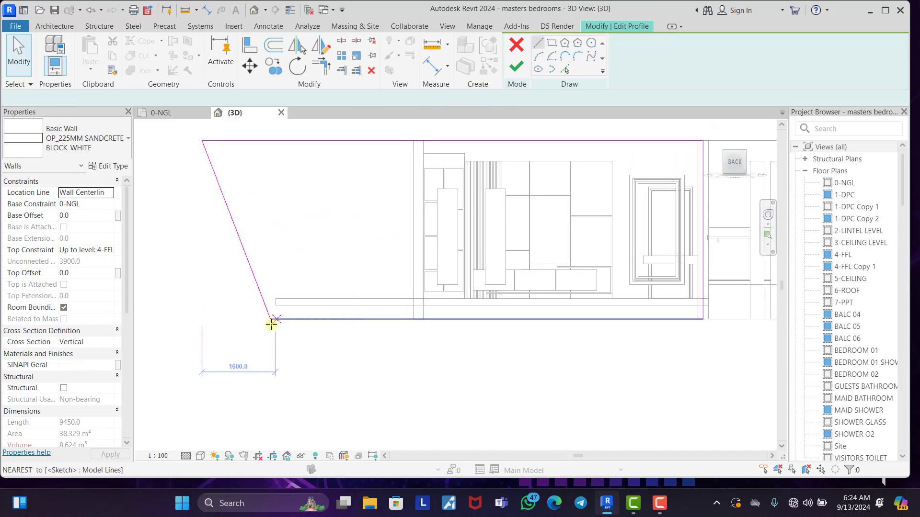
click(271, 318)
click(271, 140)
Trim the copied back wall profile's top line to the vertical line, delete the slanted line, and finish the profile.
key(t)
key(r)
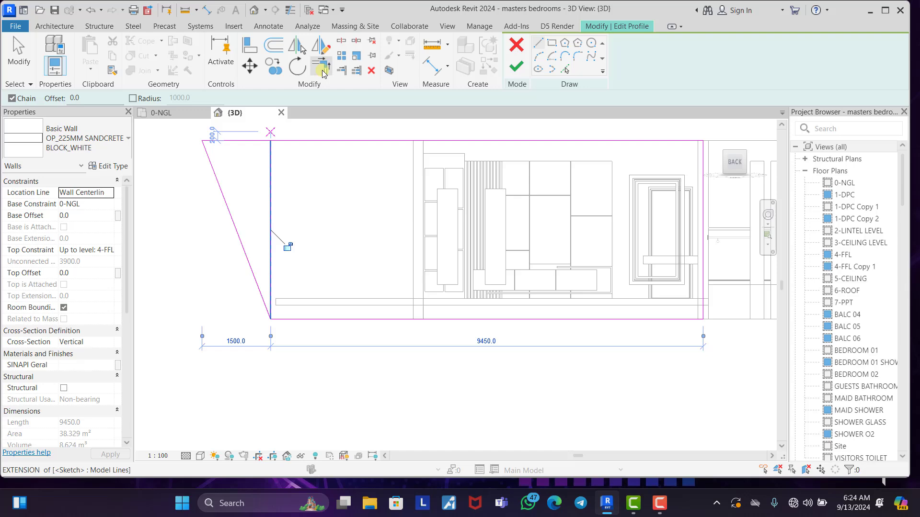
key(Escape)
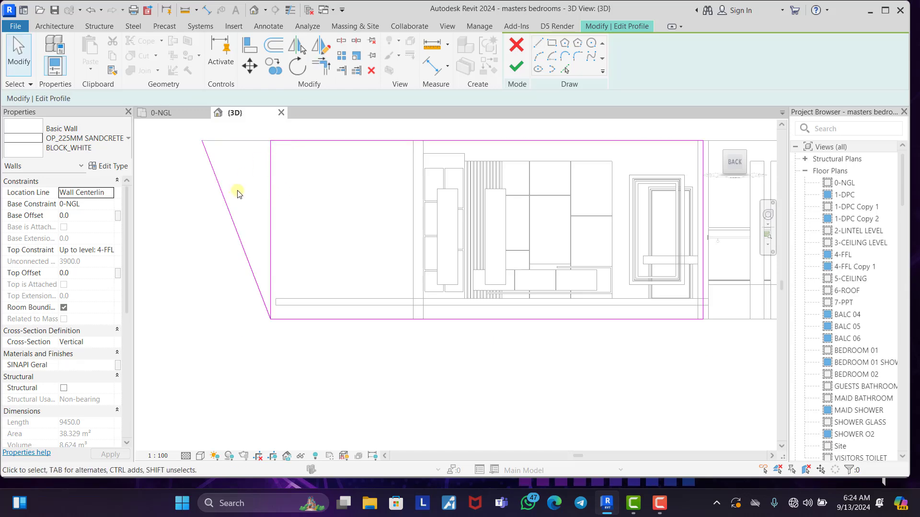
click(226, 218)
key(Escape)
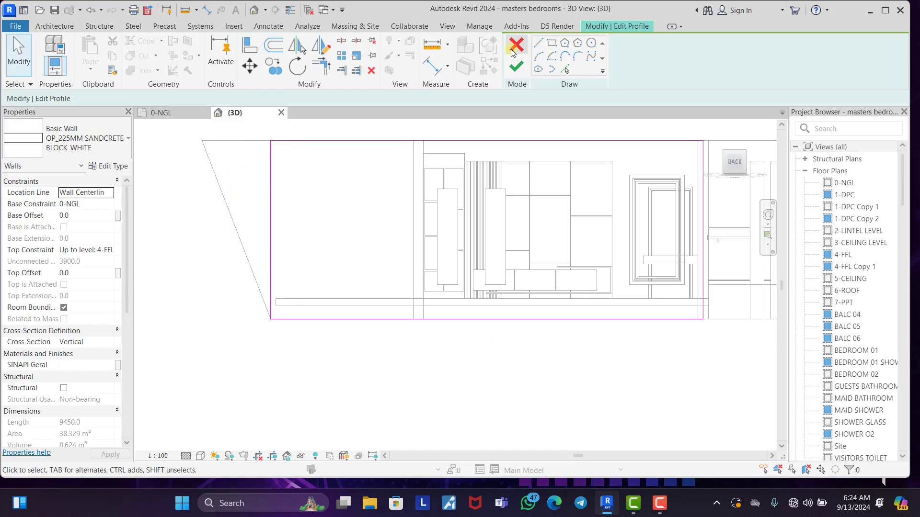
click(511, 70)
Replace the slanted end of the copied front wall's profile with a vertical line picked from the back wall's end, and finish the profile.
scroll(380, 214, down, 3)
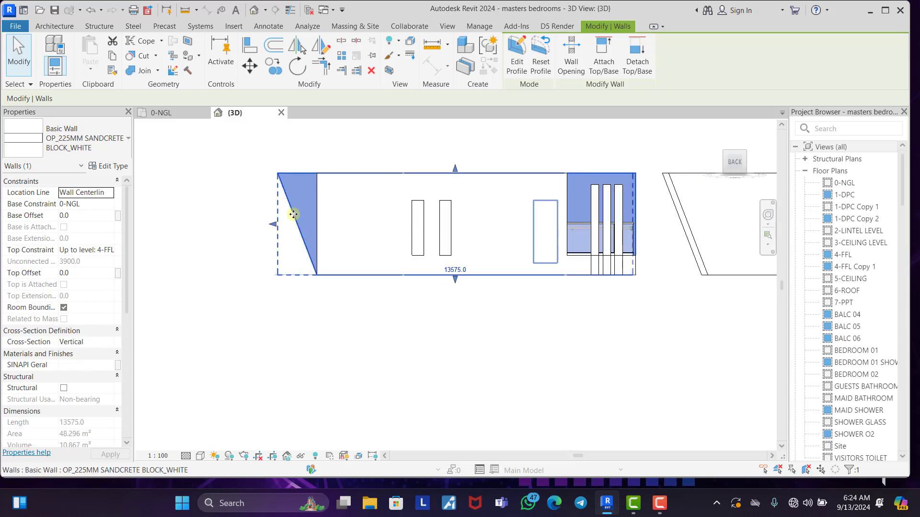
click(516, 53)
click(567, 69)
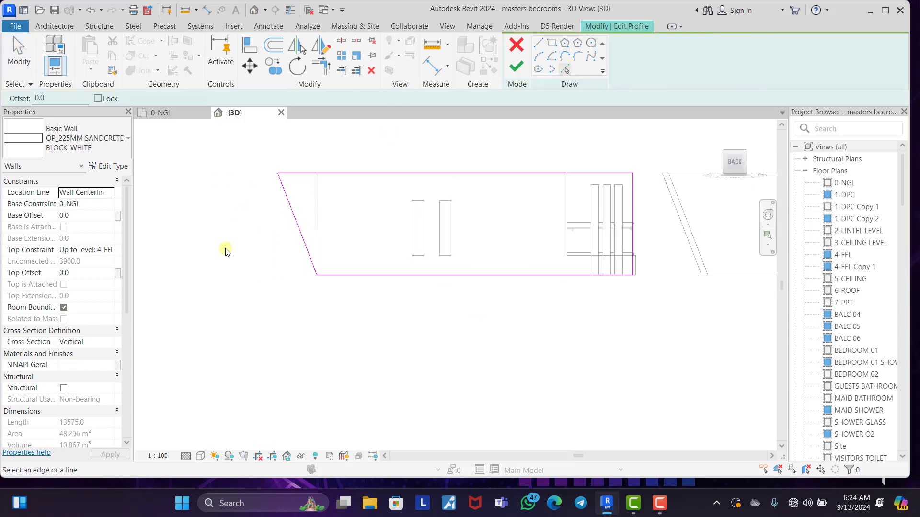
key(Escape)
key(Escape)
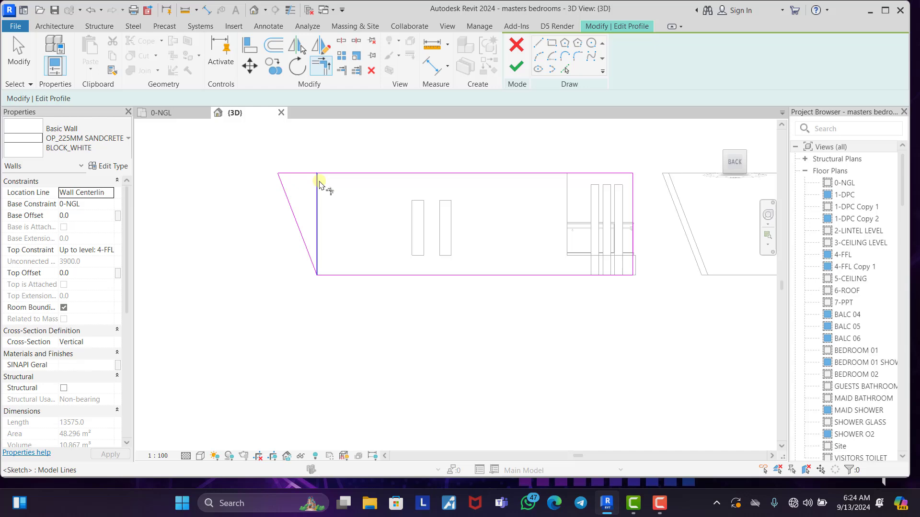
click(286, 196)
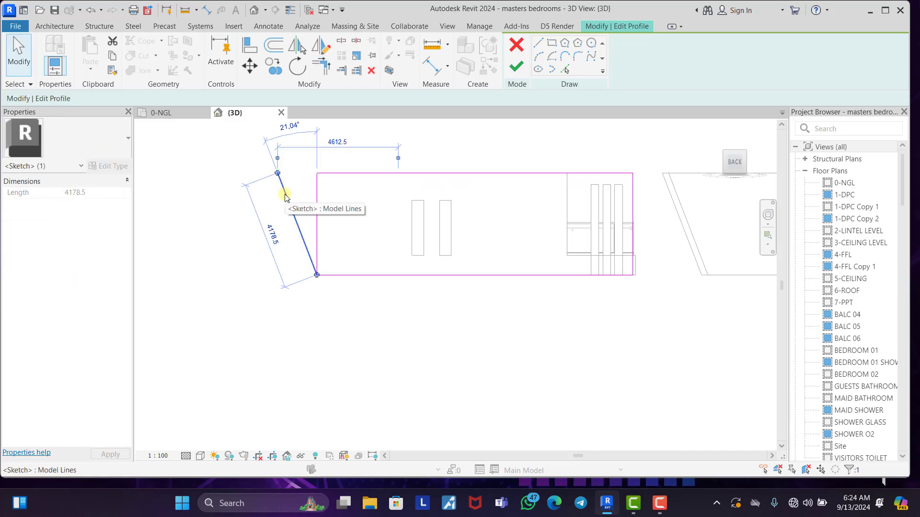
key(Delete)
click(516, 66)
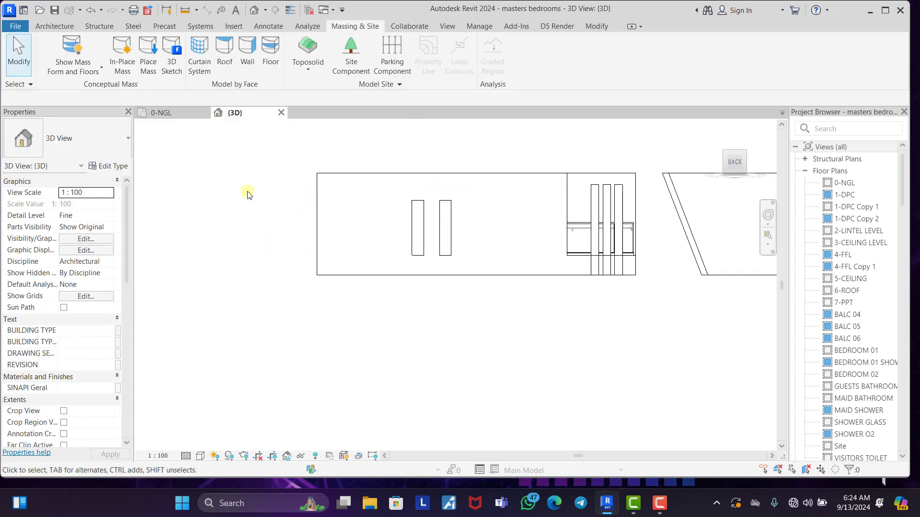
Inspect the copied bedroom's open end in 3D and show that end in the 0-NGL floor plan.
shift+middle_drag(271, 223, 379, 300)
scroll(380, 300, down, 2)
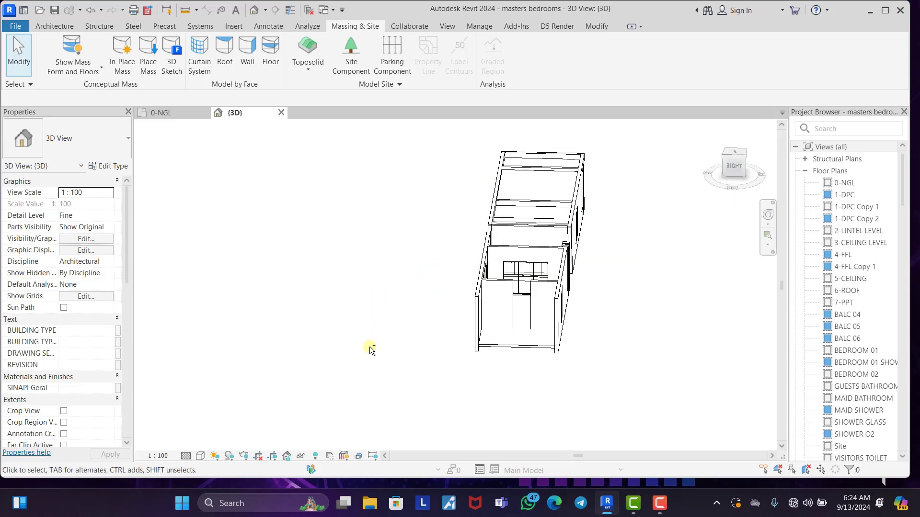
shift+middle_drag(371, 350, 515, 370)
click(170, 107)
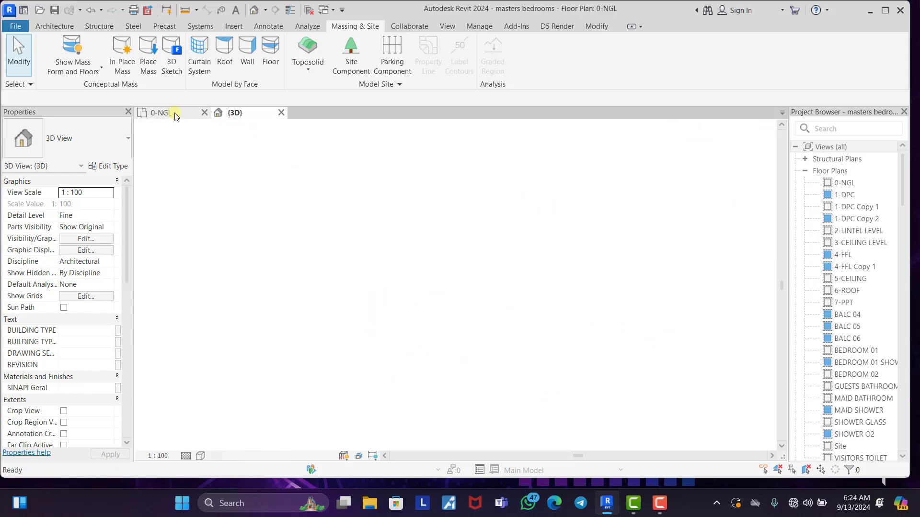
scroll(539, 170, up, 5)
scroll(539, 170, down, 4)
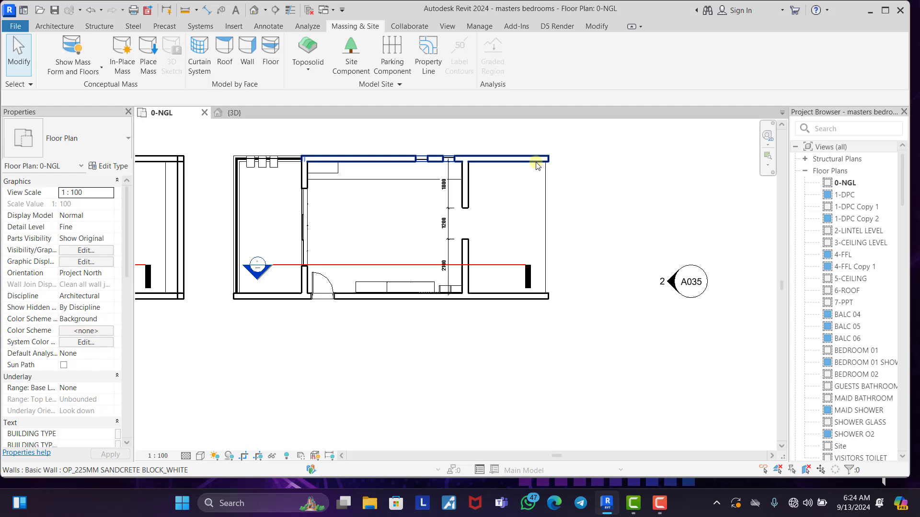
click(541, 158)
key(c)
key(s)
scroll(570, 159, up, 2)
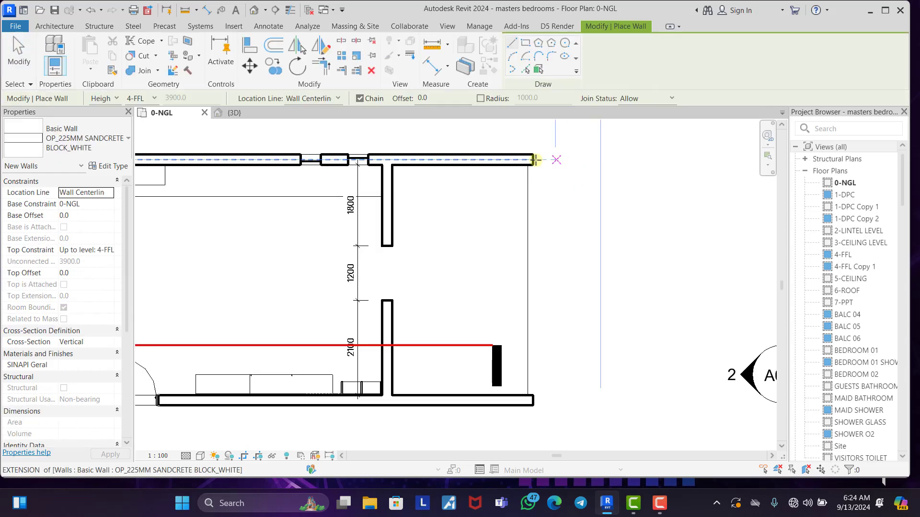
key(Escape)
key(Escape)
Draw an OP_225MM SANDCRETE BLOCK_WHITE wall across the copied bedroom's open end, from the back wall's endpoint to the front wall's endpoint.
click(531, 161)
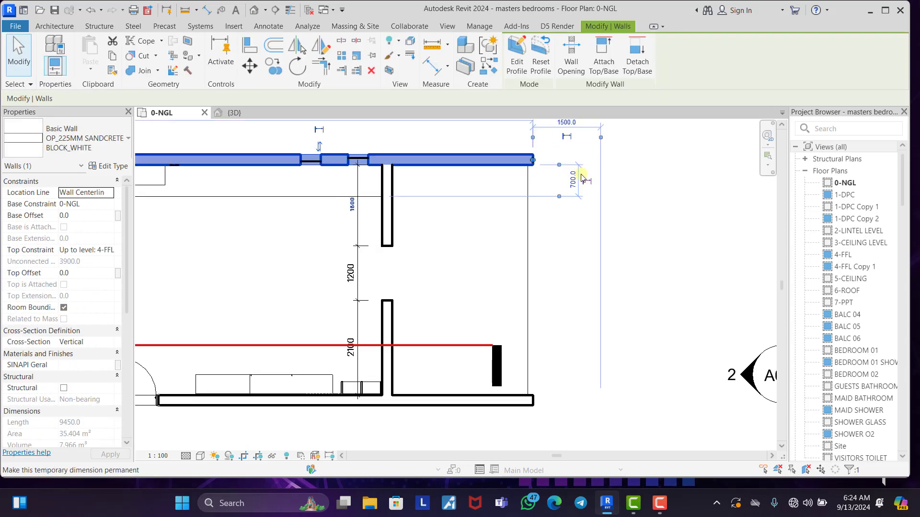
key(c)
key(s)
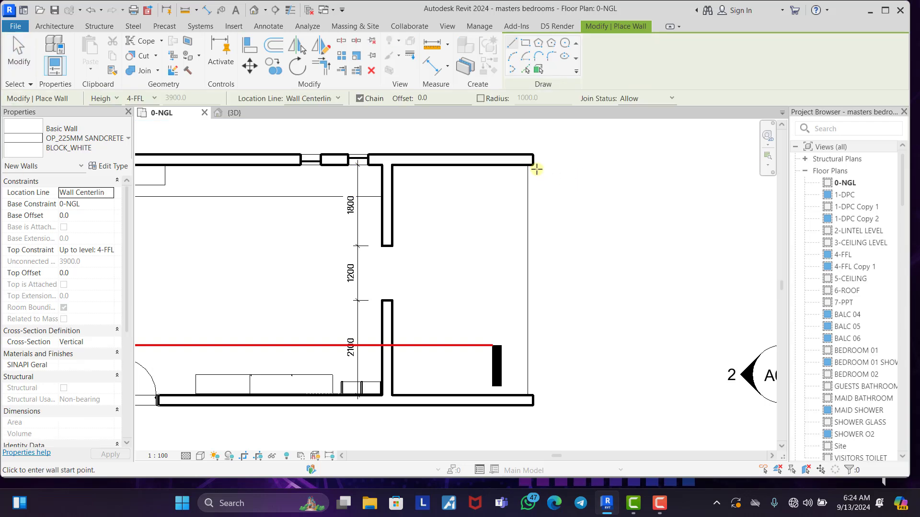
scroll(536, 169, up, 2)
click(532, 154)
scroll(532, 153, down, 3)
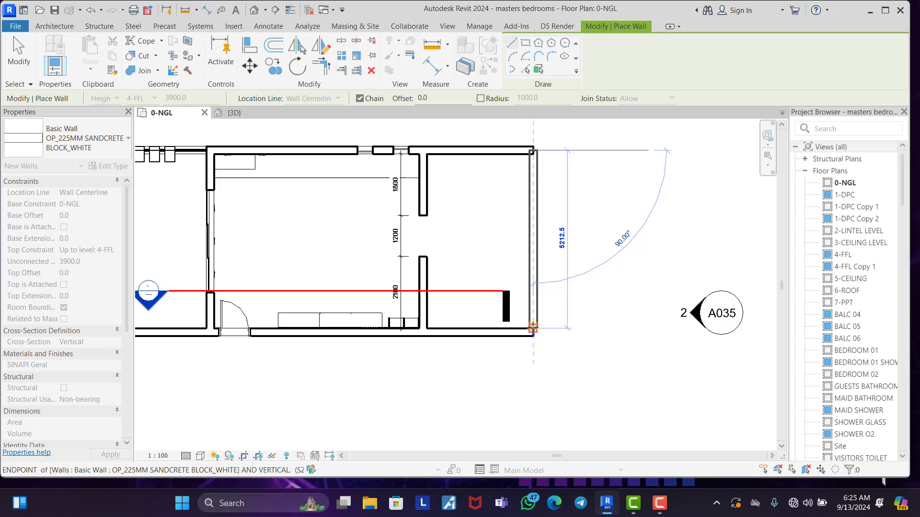
click(532, 328)
key(Escape)
key(Escape)
scroll(367, 235, down, 3)
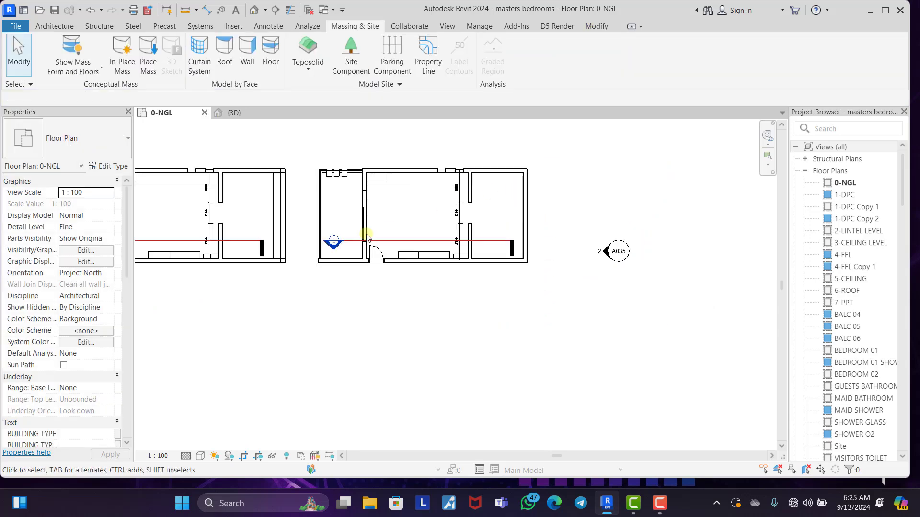
Show the copied bedroom's new end wall in 3D and set its cross-section to Slanted with a 30° angle from vertical.
scroll(535, 219, up, 3)
click(512, 206)
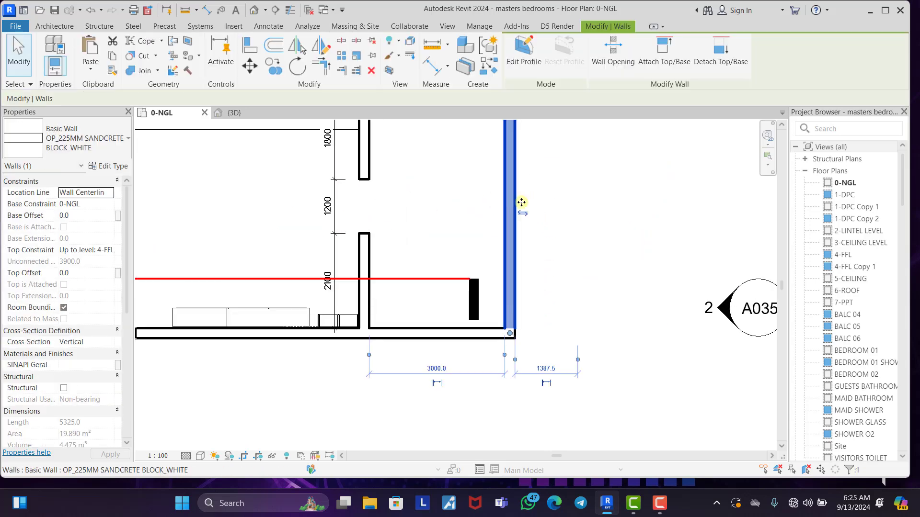
scroll(564, 220, down, 2)
click(234, 113)
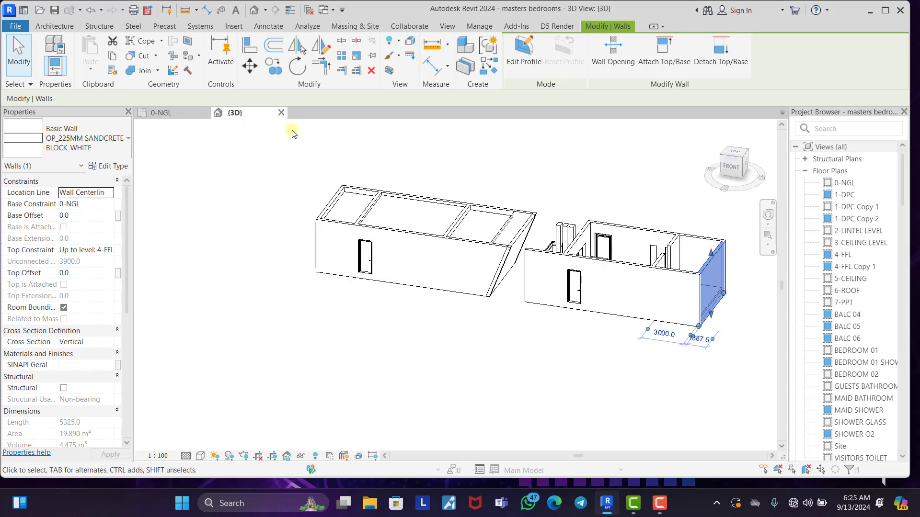
shift+middle_drag(502, 287, 490, 220)
scroll(490, 220, down, 1)
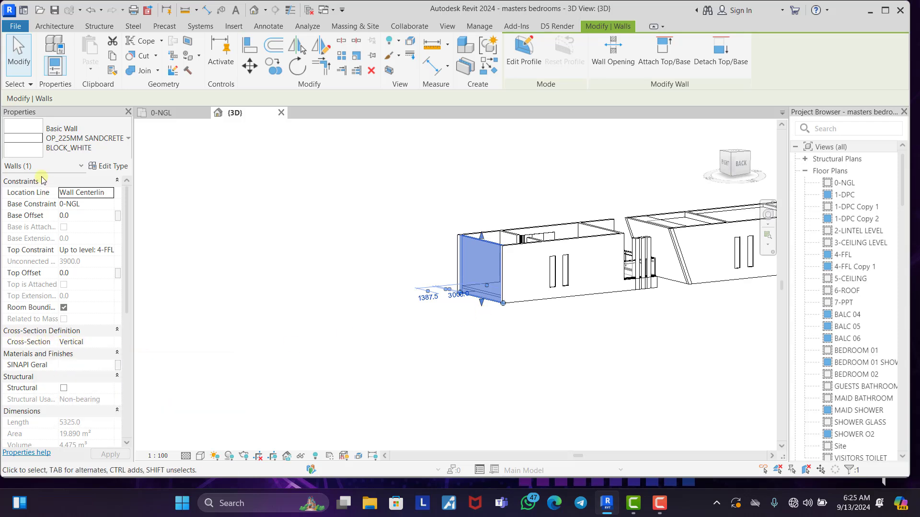
click(108, 343)
click(78, 364)
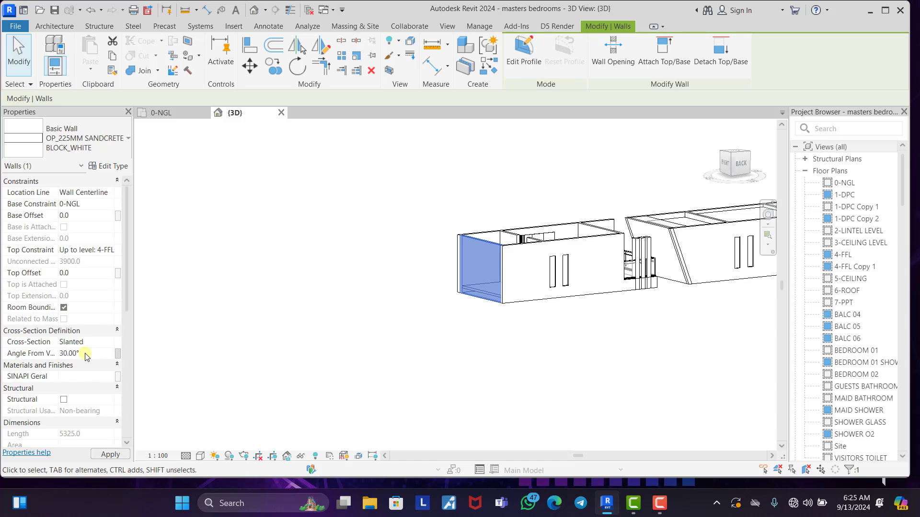
scroll(514, 260, up, 5)
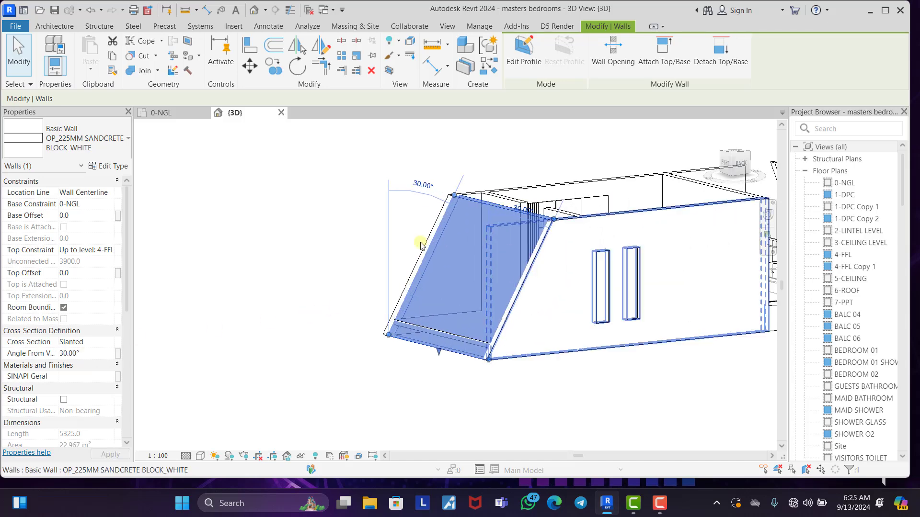
Set the copied bedroom's end wall angle from vertical to -30° and check its slope in 3D.
scroll(420, 245, down, 3)
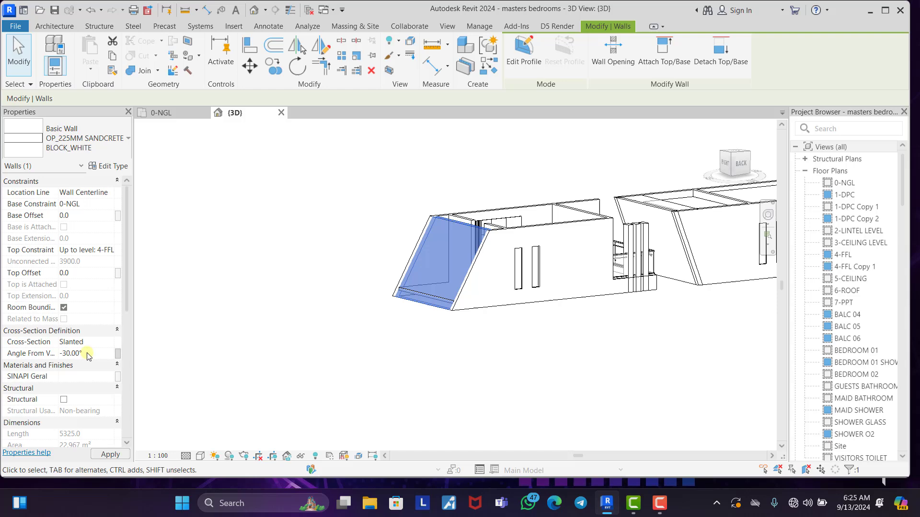
click(282, 282)
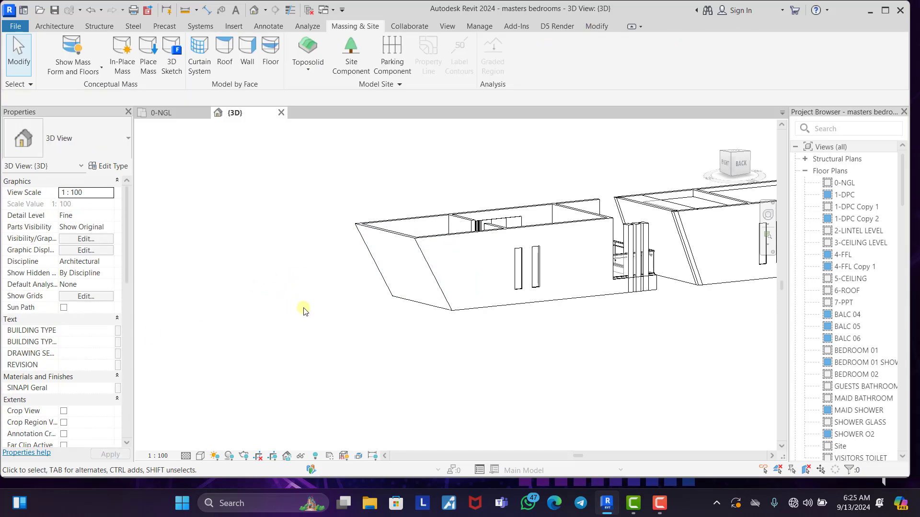
shift+middle_drag(303, 311, 295, 376)
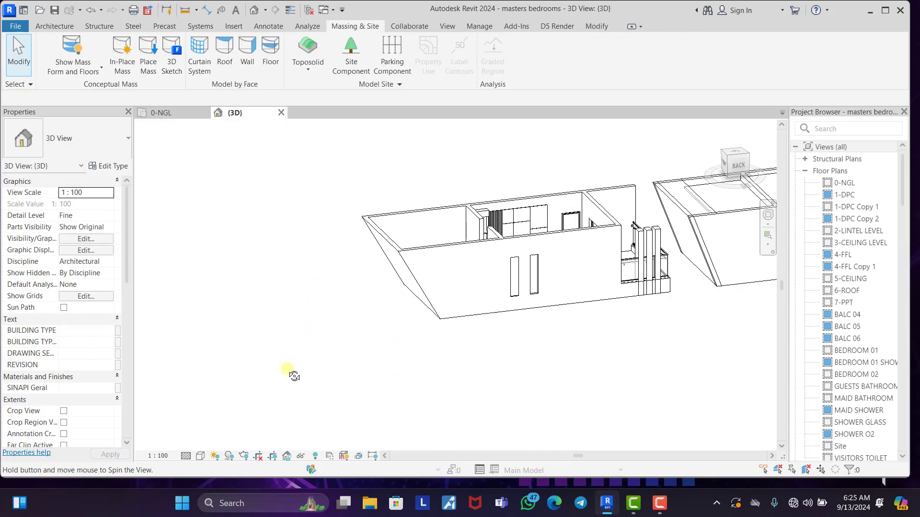
scroll(456, 236, up, 3)
scroll(436, 248, down, 4)
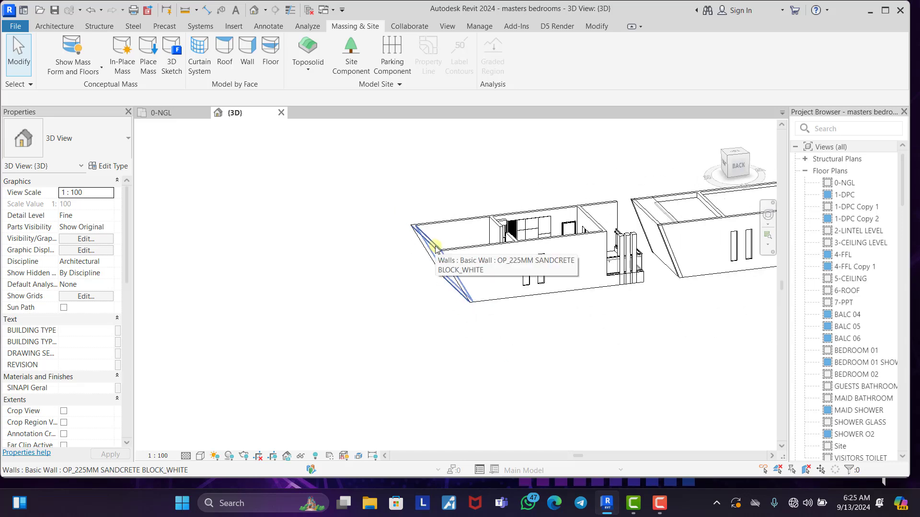
scroll(436, 248, up, 4)
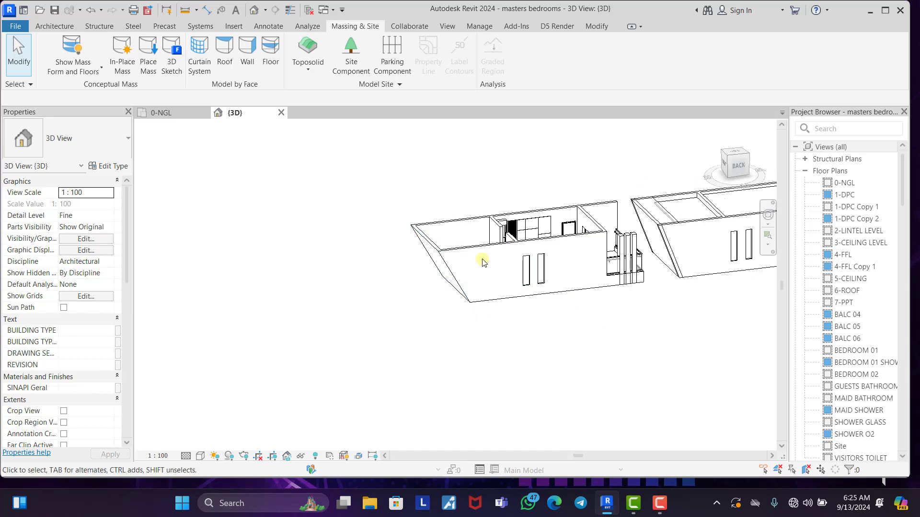
click(467, 233)
middle_drag(377, 273, 310, 280)
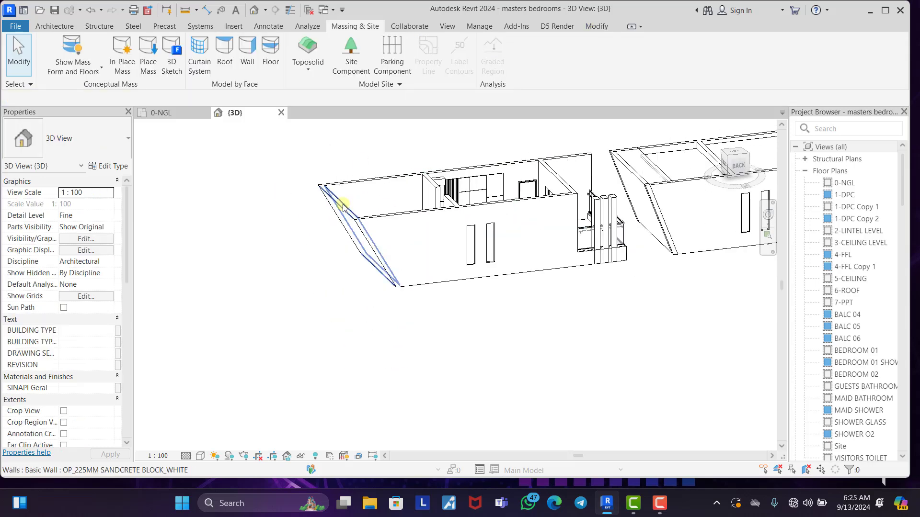
Set the copied bedroom's slanted end wall to a 15° angle from vertical.
click(357, 230)
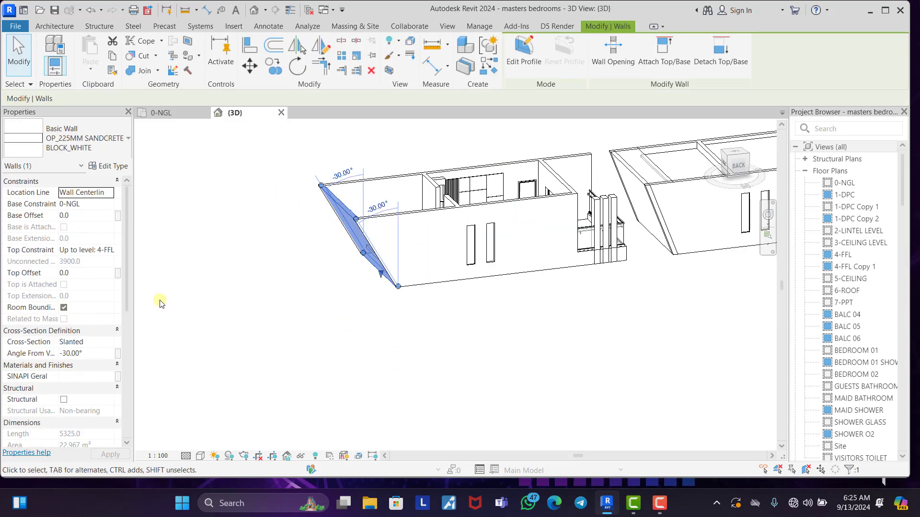
click(99, 354)
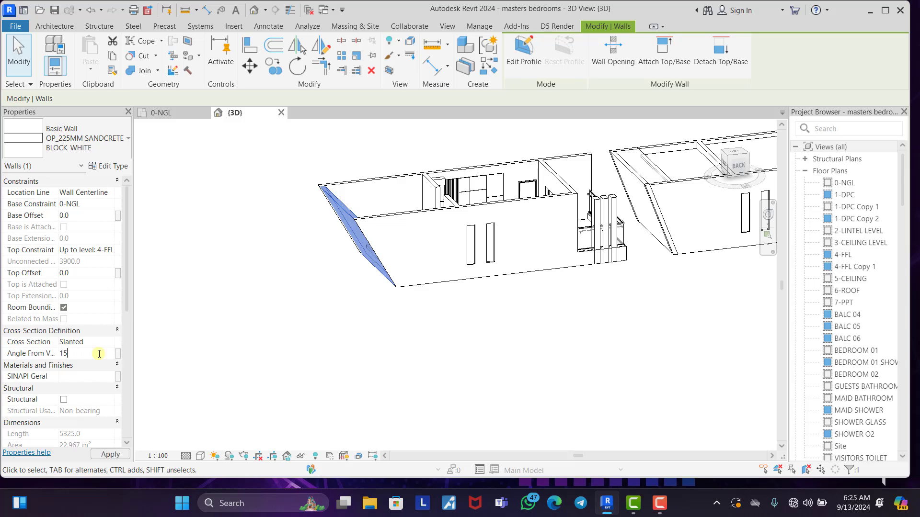
click(381, 314)
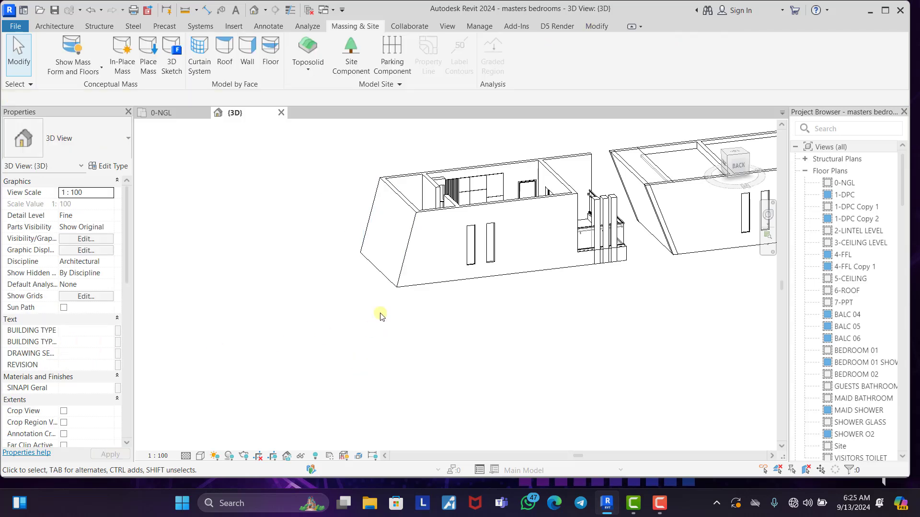
Examine the copied bedroom's slanted end wall and its joins to the side walls in 3D, alongside the original room.
scroll(429, 218, up, 4)
scroll(431, 211, down, 5)
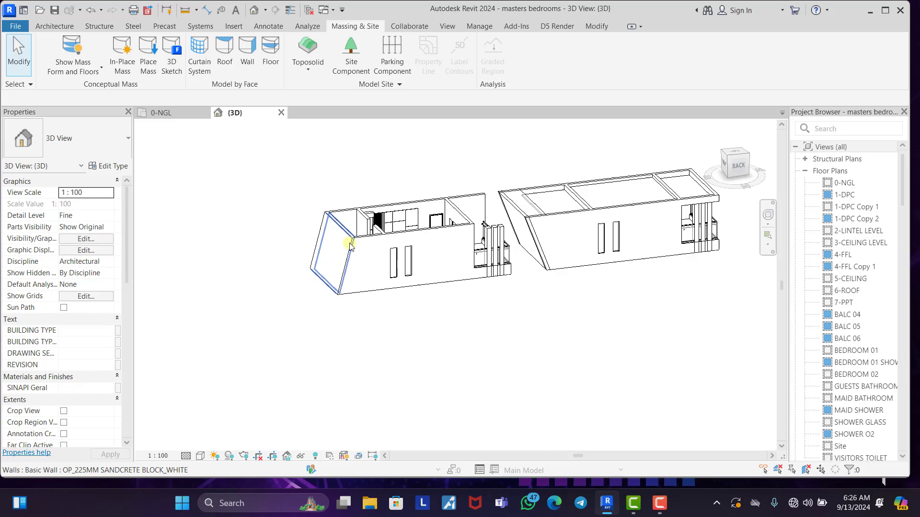
shift+middle_drag(350, 243, 539, 290)
scroll(540, 291, down, 3)
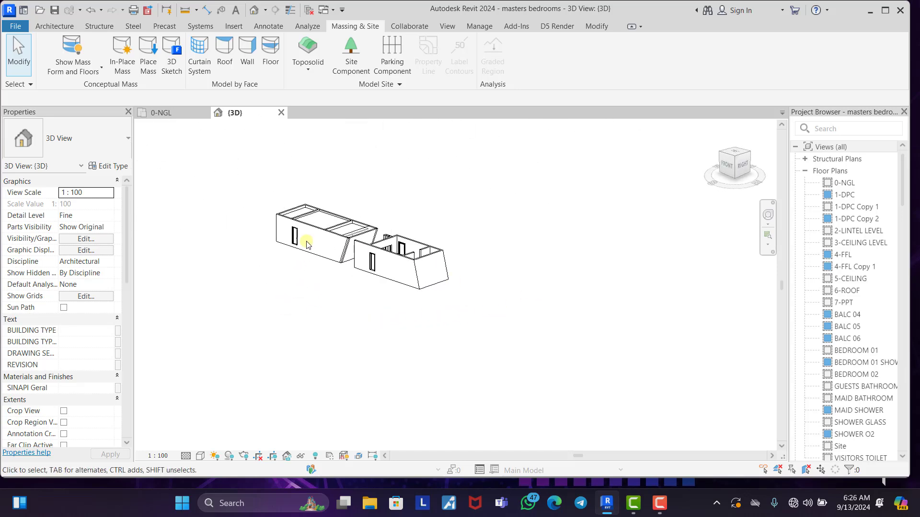
scroll(460, 258, up, 2)
scroll(463, 248, down, 2)
scroll(463, 247, up, 3)
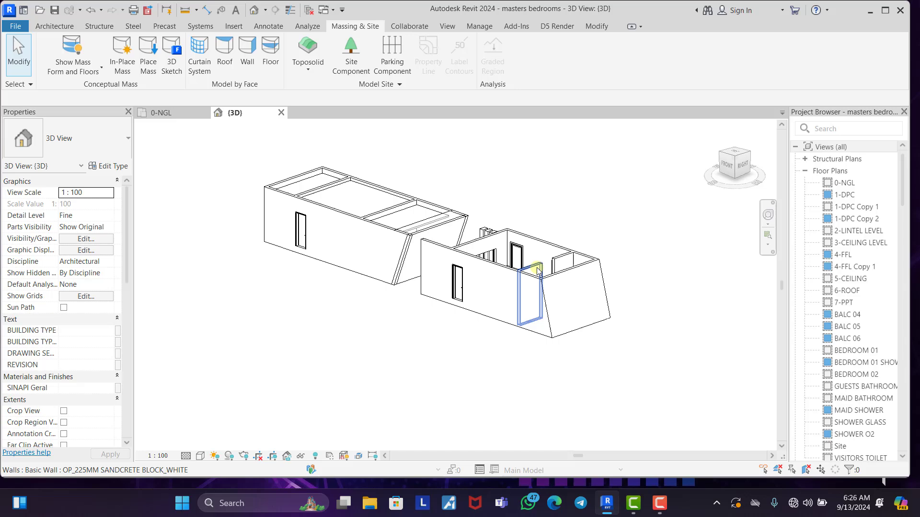
scroll(581, 275, up, 3)
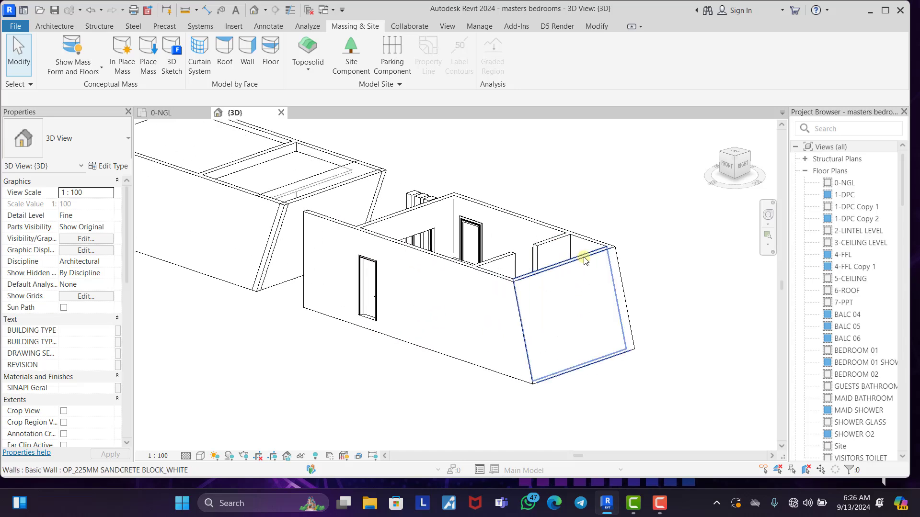
scroll(584, 260, down, 3)
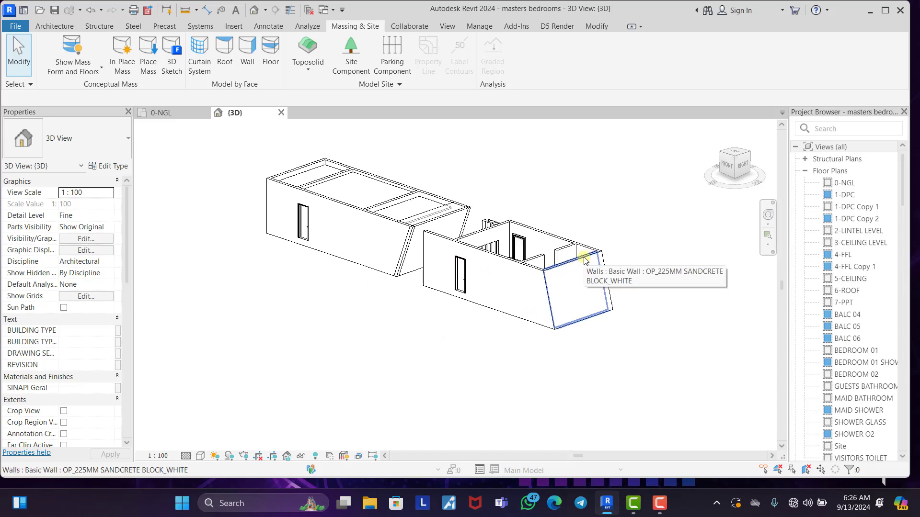